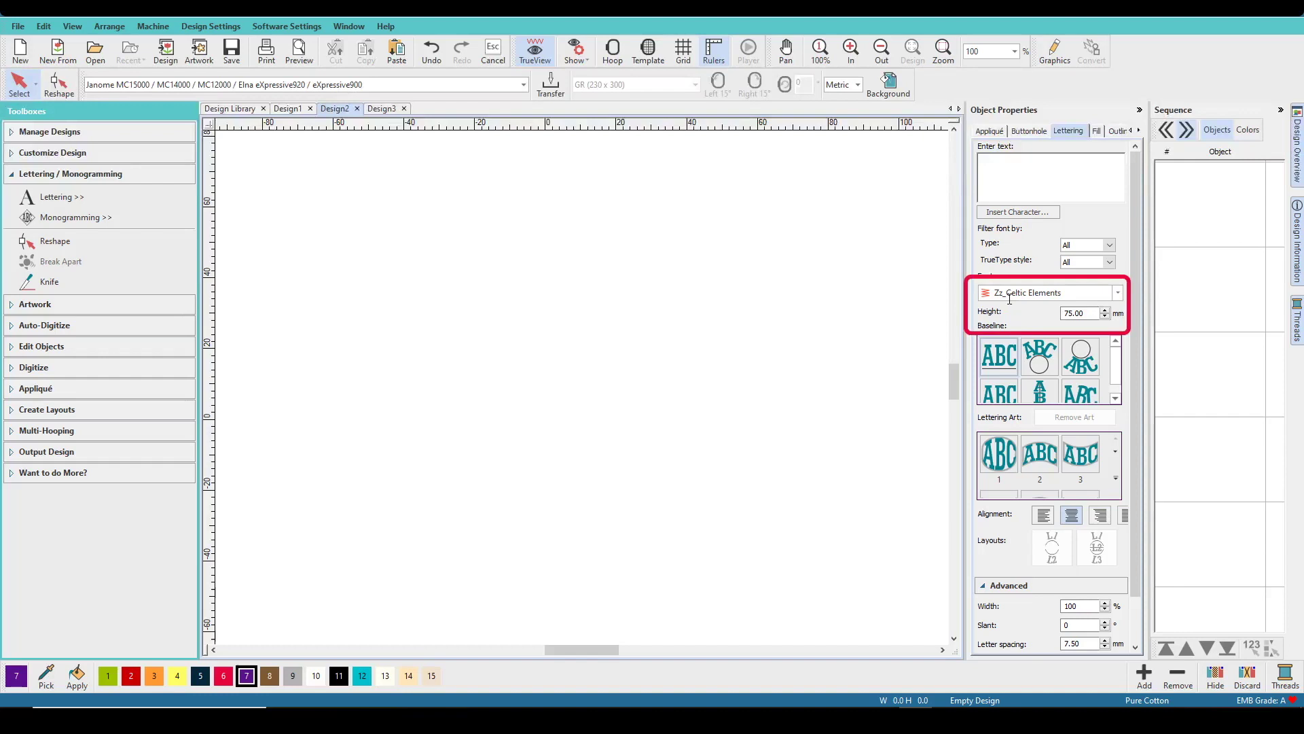
# Step: Insert the Celtic knot character I from Zz_Celtic Elements and resize it to 125 mm high
pyautogui.click(1019, 213)
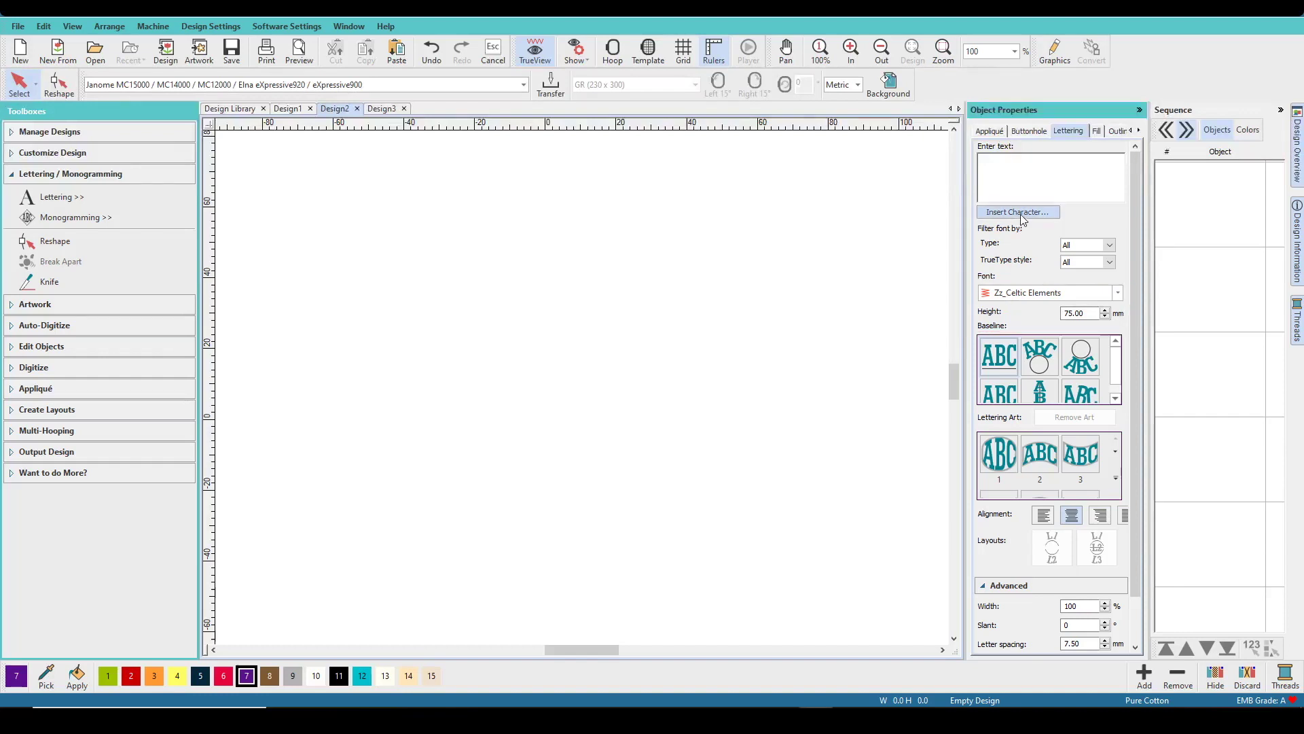
pyautogui.scroll(-2, 805, 335)
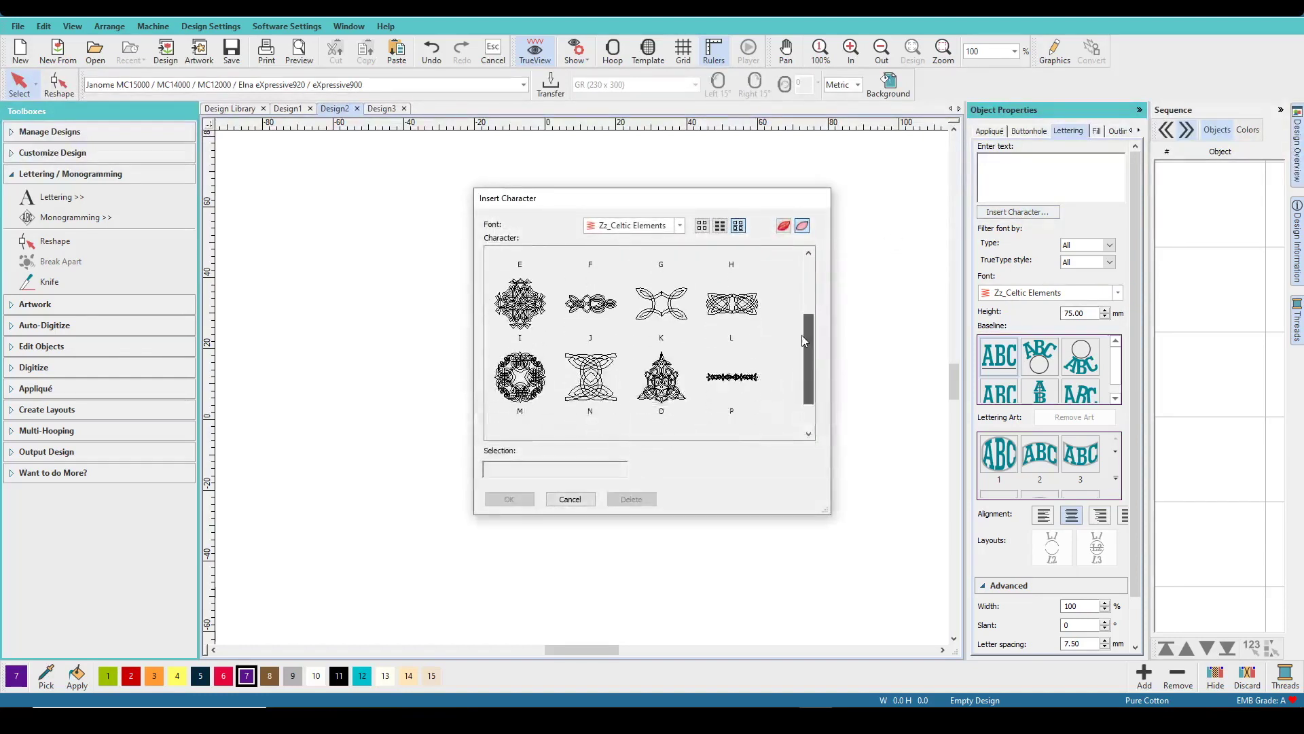
pyautogui.click(529, 331)
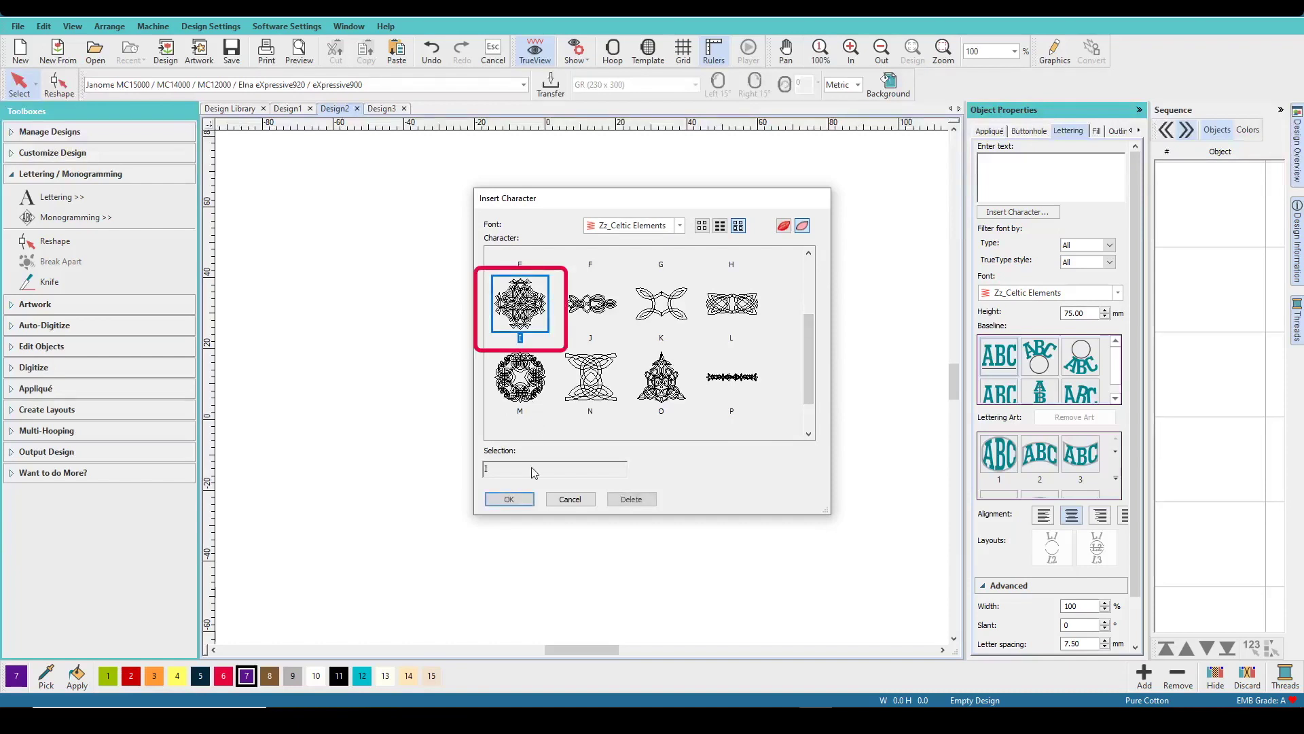
pyautogui.click(509, 499)
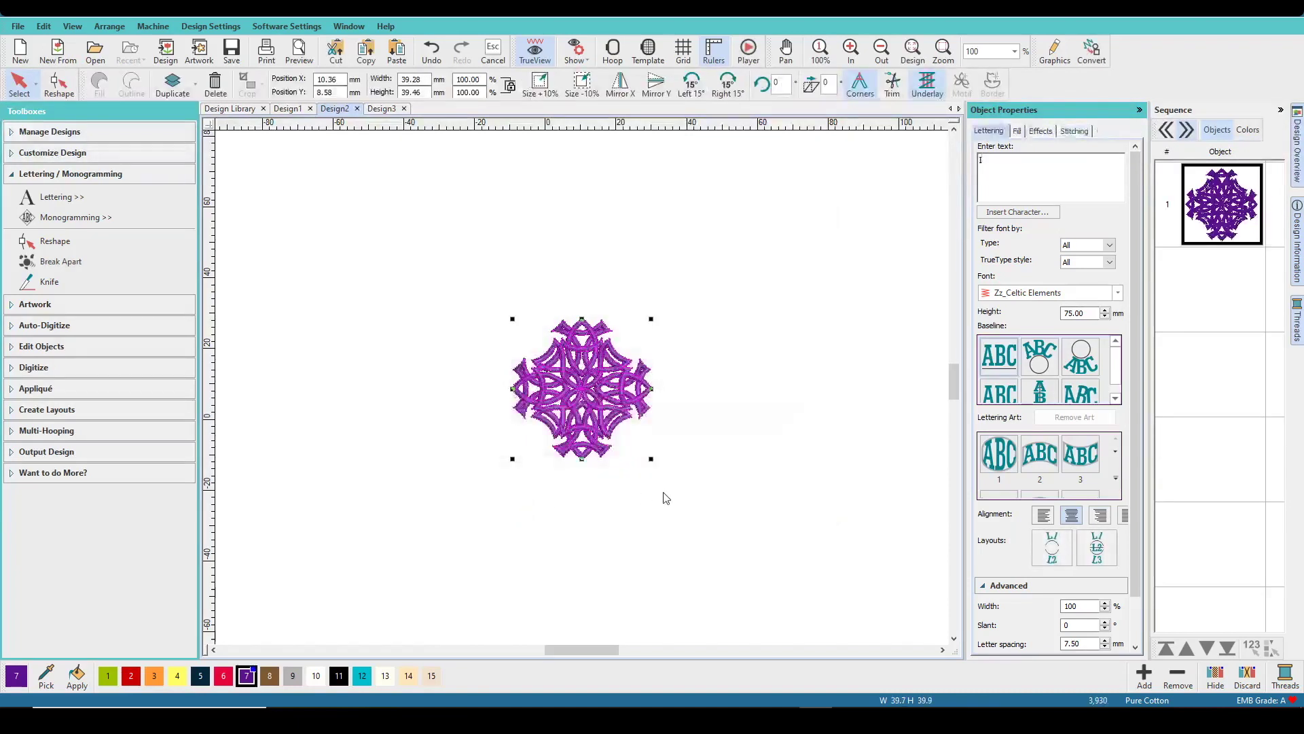
pyautogui.doubleClick(411, 92)
pyautogui.write('125')
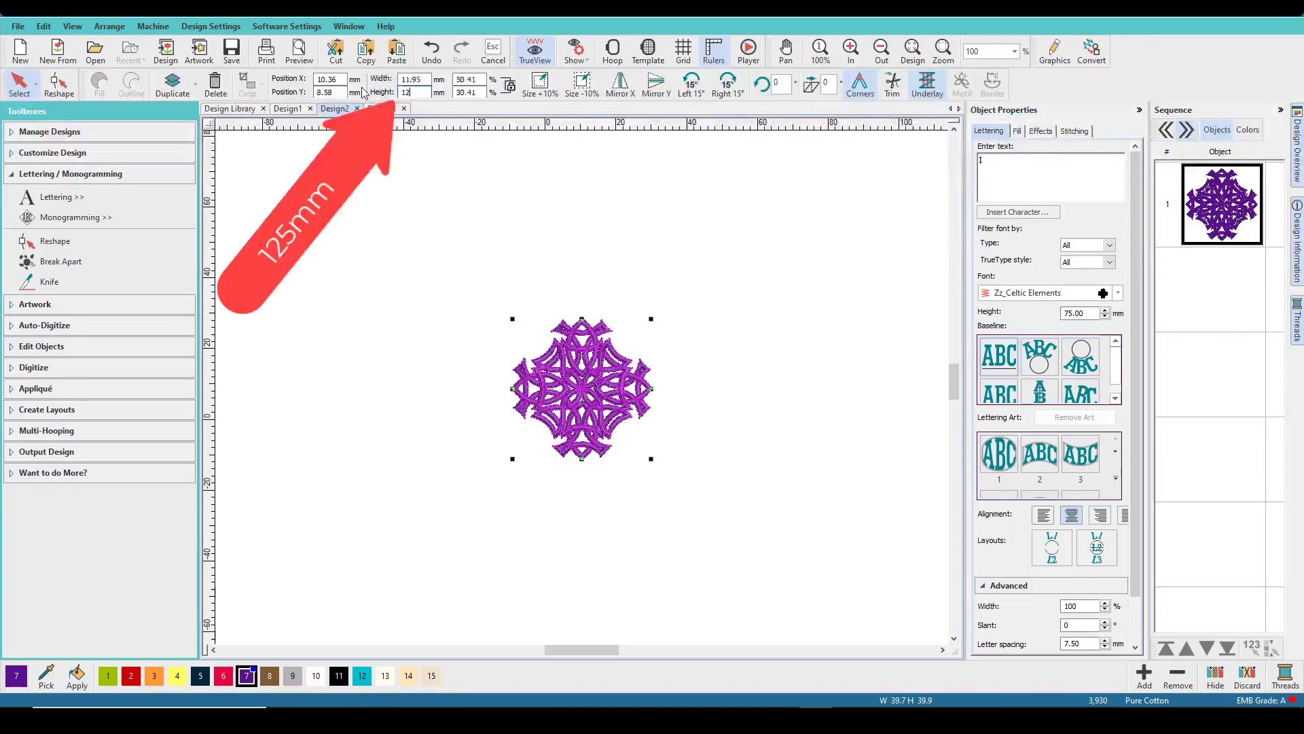
pyautogui.press('Return')
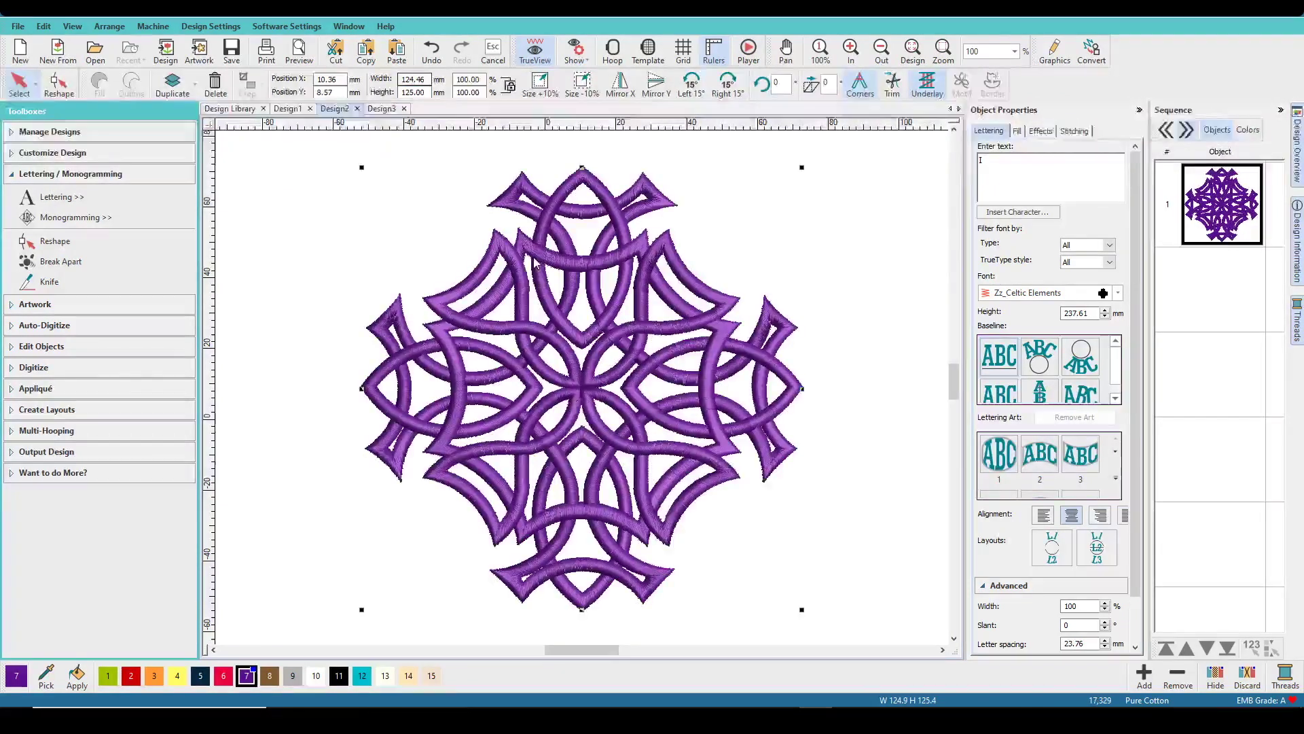
# Step: Add the letter E in CelticHand15mm FF, palette colour 1, on top of the knot
pyautogui.click(806, 299)
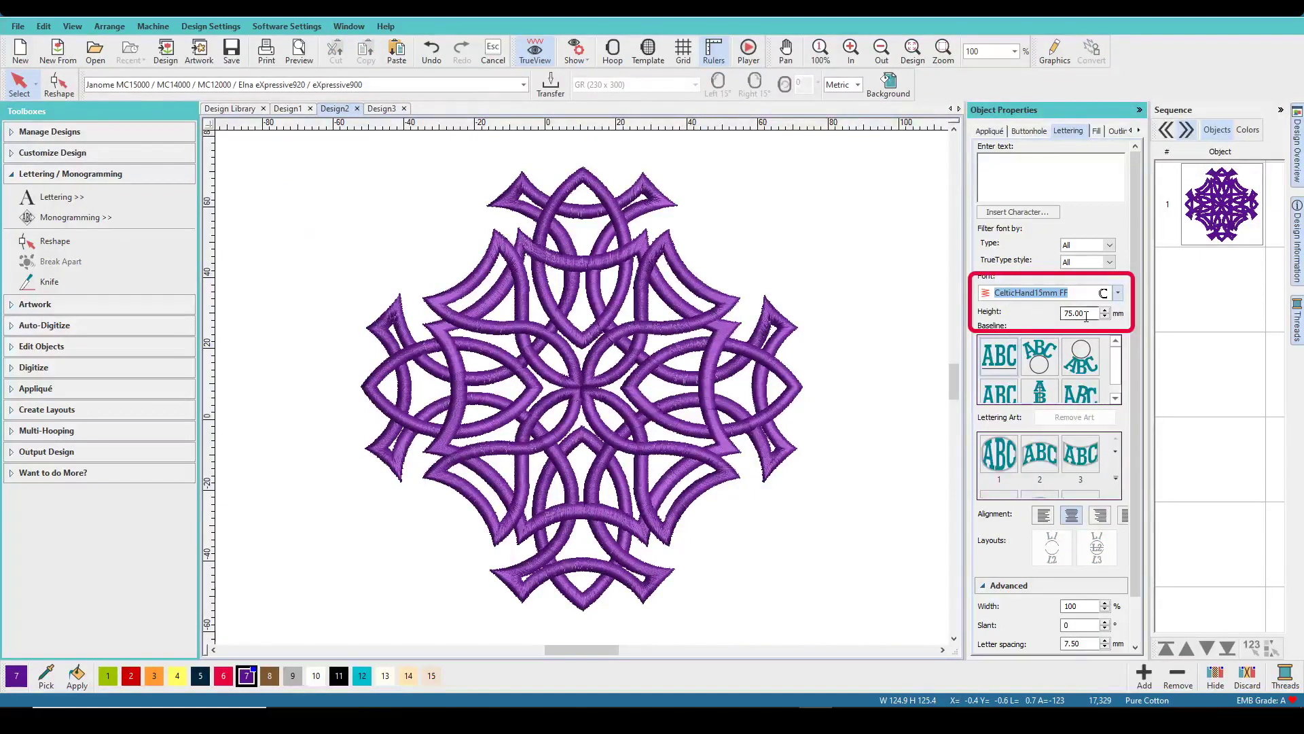
pyautogui.click(1009, 169)
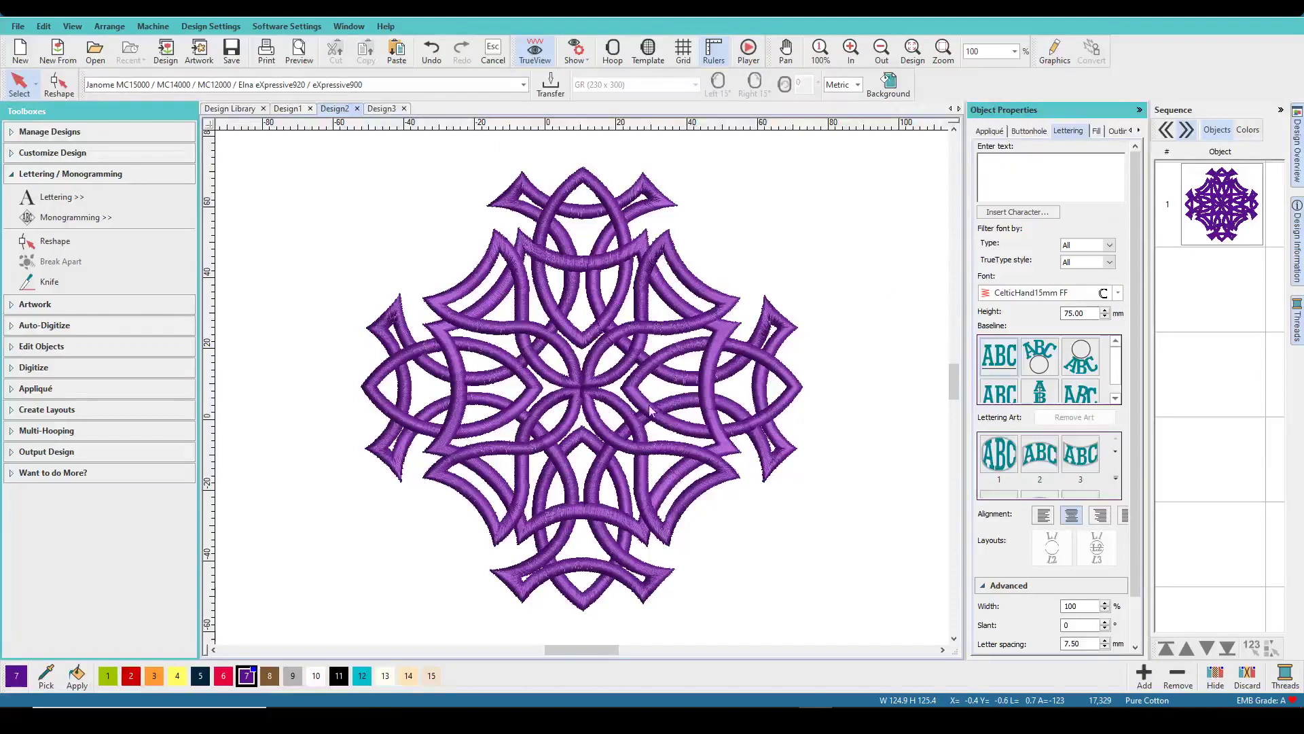
pyautogui.click(107, 675)
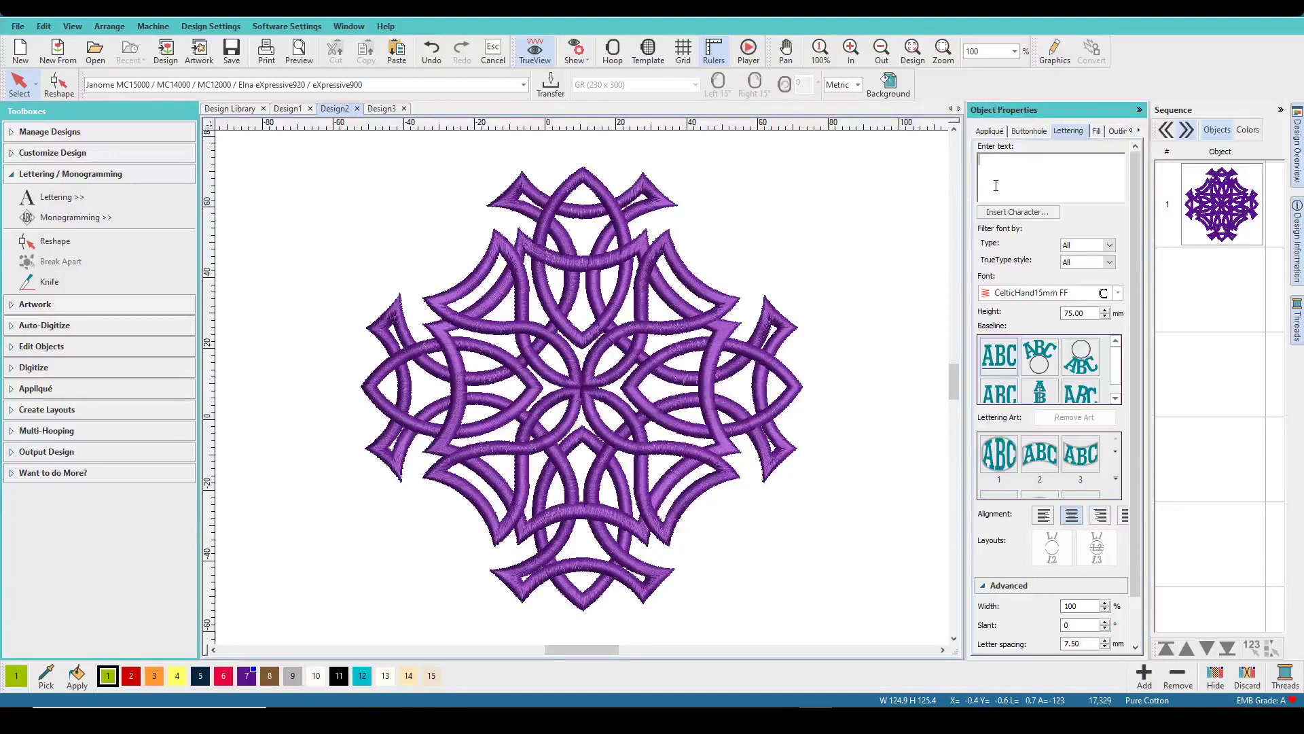
pyautogui.write('E')
pyautogui.press('Return')
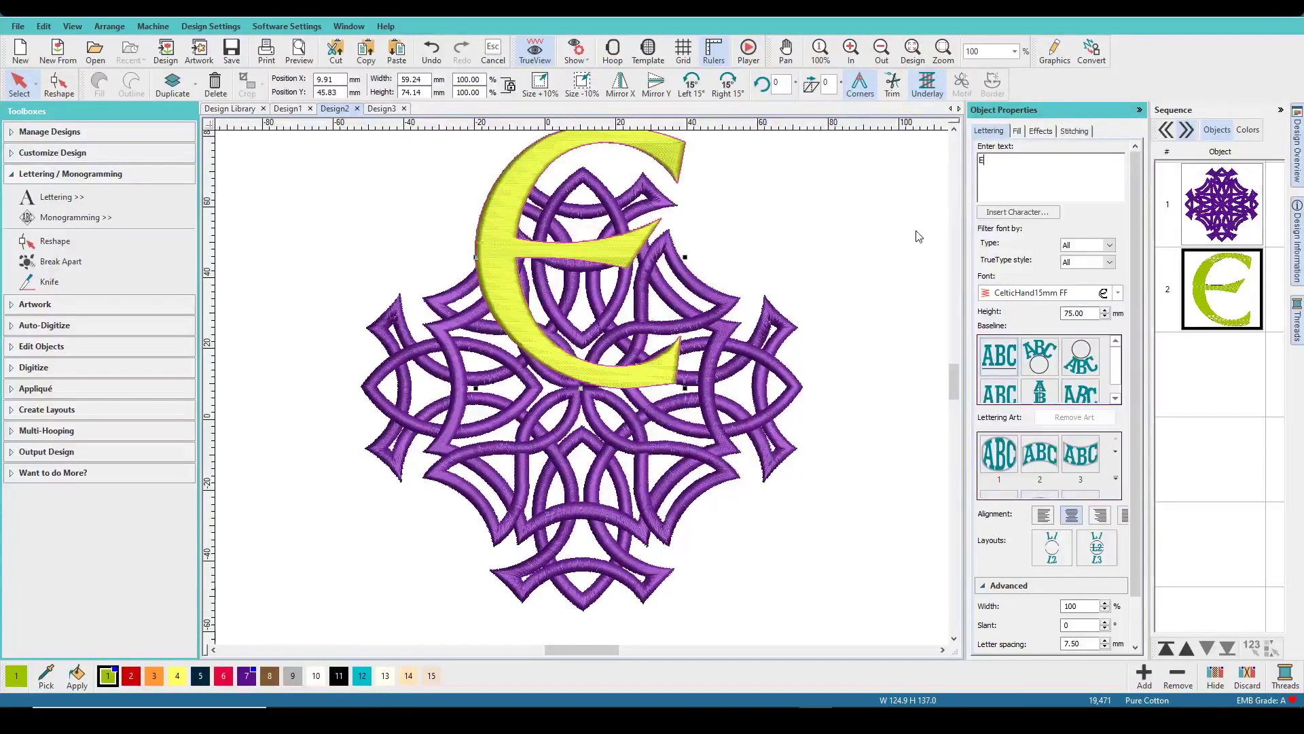
pyautogui.keyDown('ctrl'); pyautogui.click(1221, 211); pyautogui.keyUp('ctrl')
# Step: Align the E's centre to the knot and move the combined design to position 0, 0
pyautogui.click(333, 85)
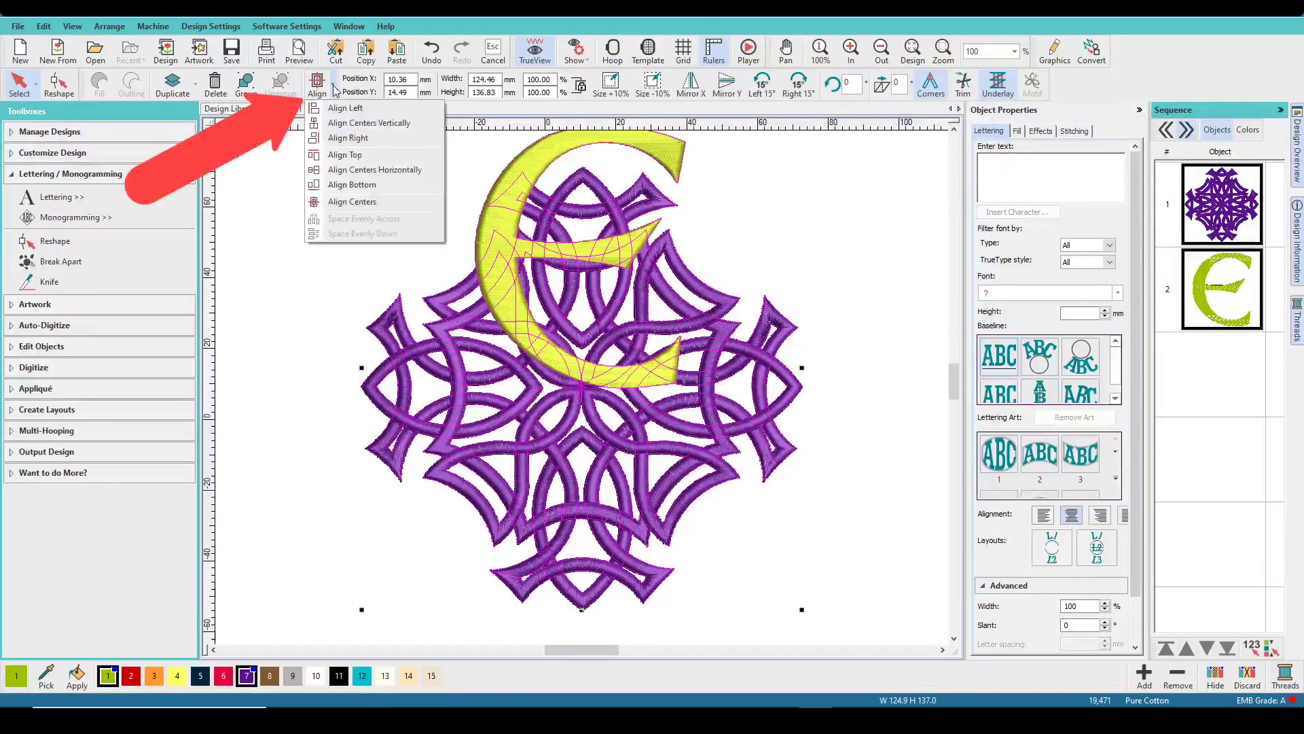
pyautogui.click(346, 201)
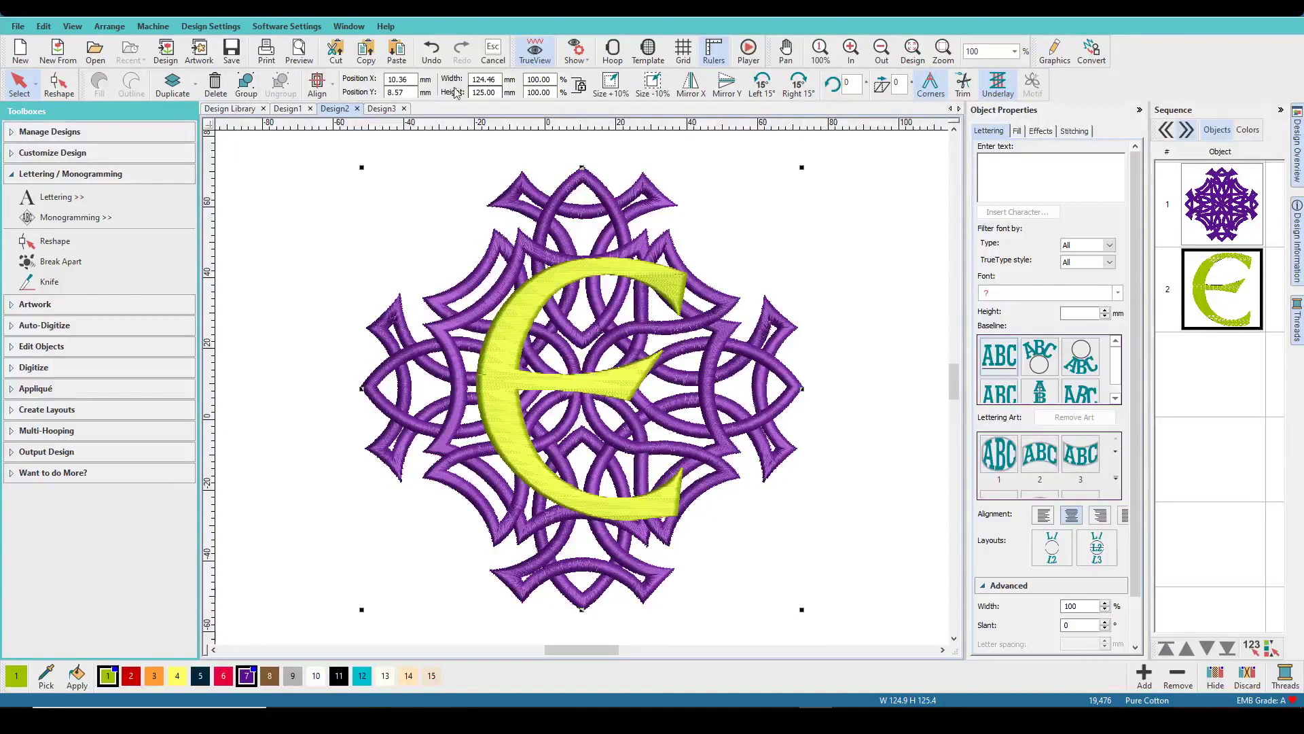
pyautogui.click(394, 78)
pyautogui.write('0')
pyautogui.hotkey('ctrl', 'a')
pyautogui.write('0')
pyautogui.press('Return')
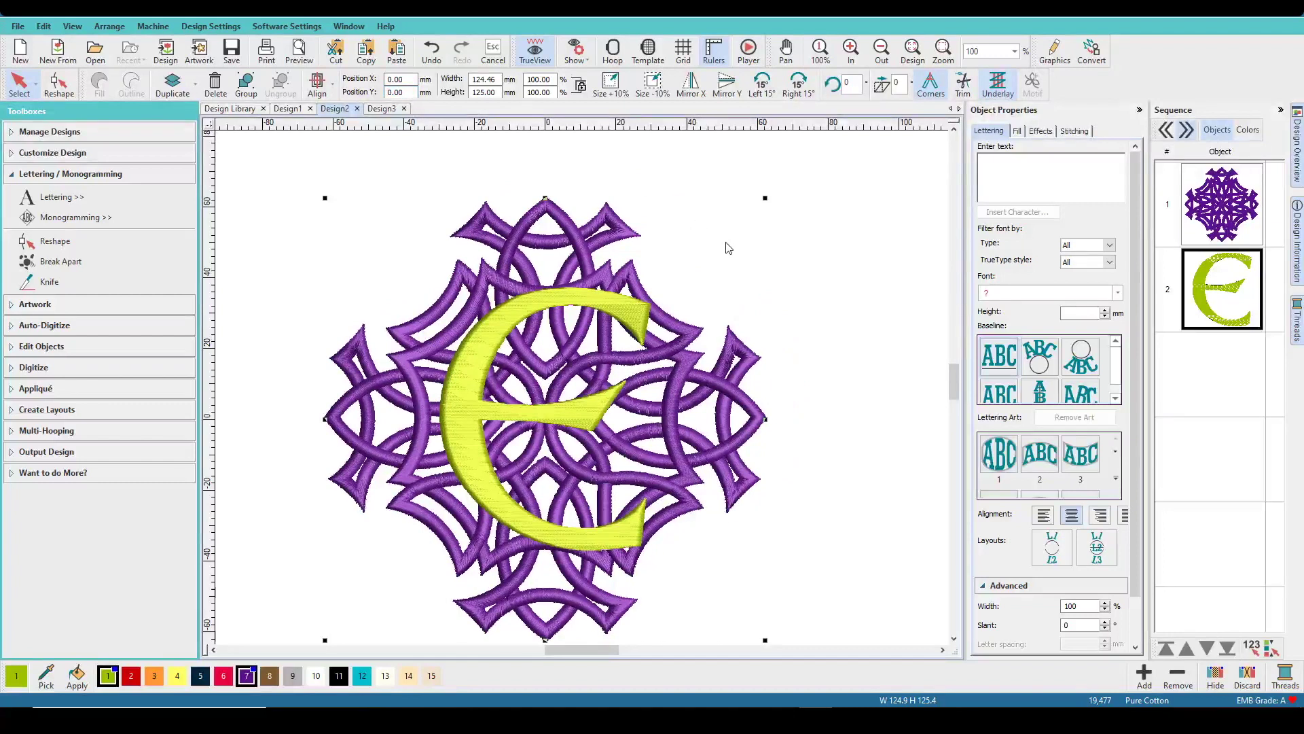
pyautogui.click(1176, 285)
# Step: Duplicate the letter E three times
pyautogui.rightClick(1208, 307)
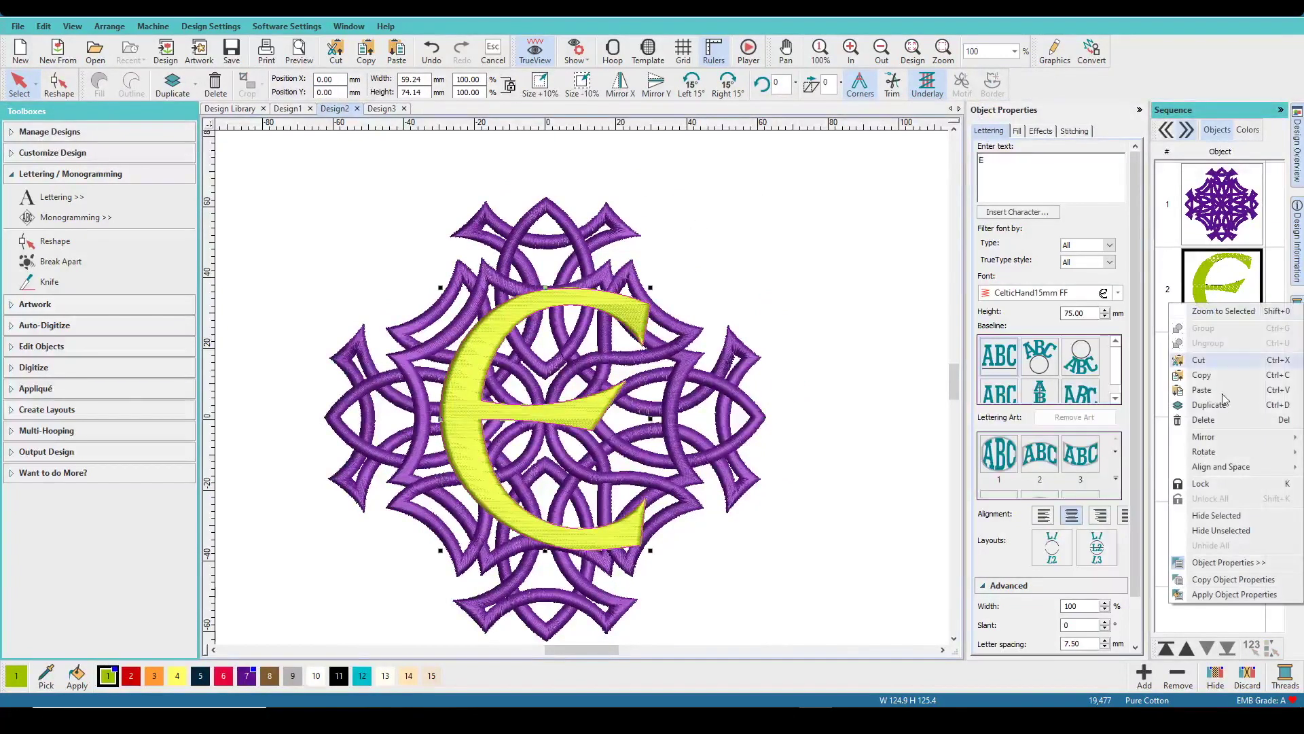
pyautogui.click(1214, 406)
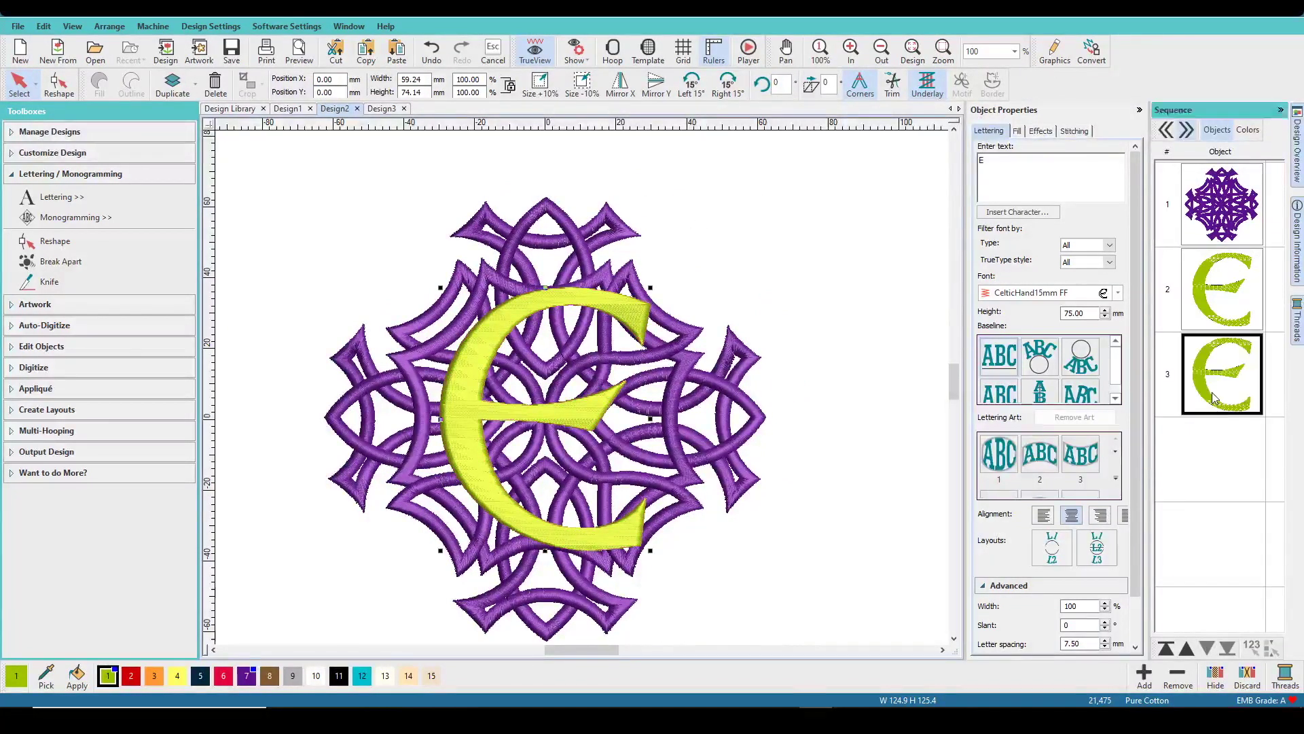
pyautogui.rightClick(1209, 396)
pyautogui.click(1208, 498)
pyautogui.rightClick(1208, 489)
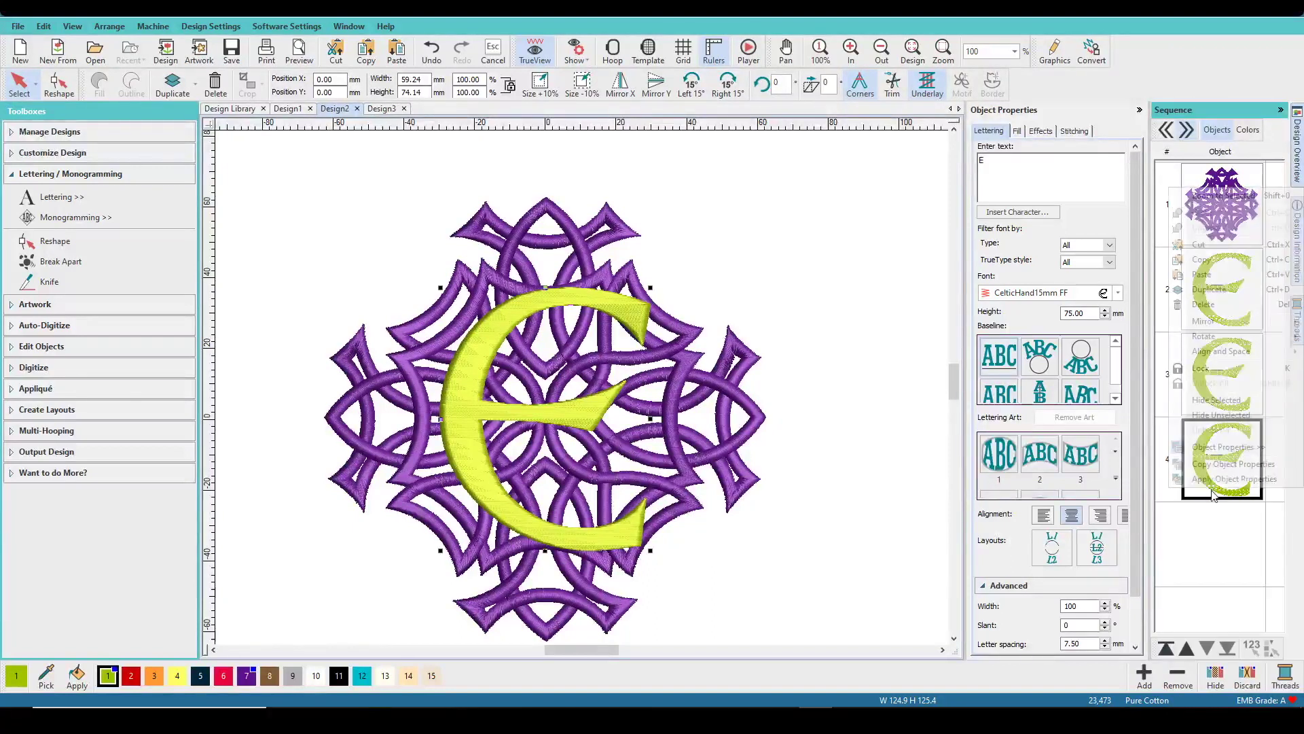
pyautogui.click(1210, 291)
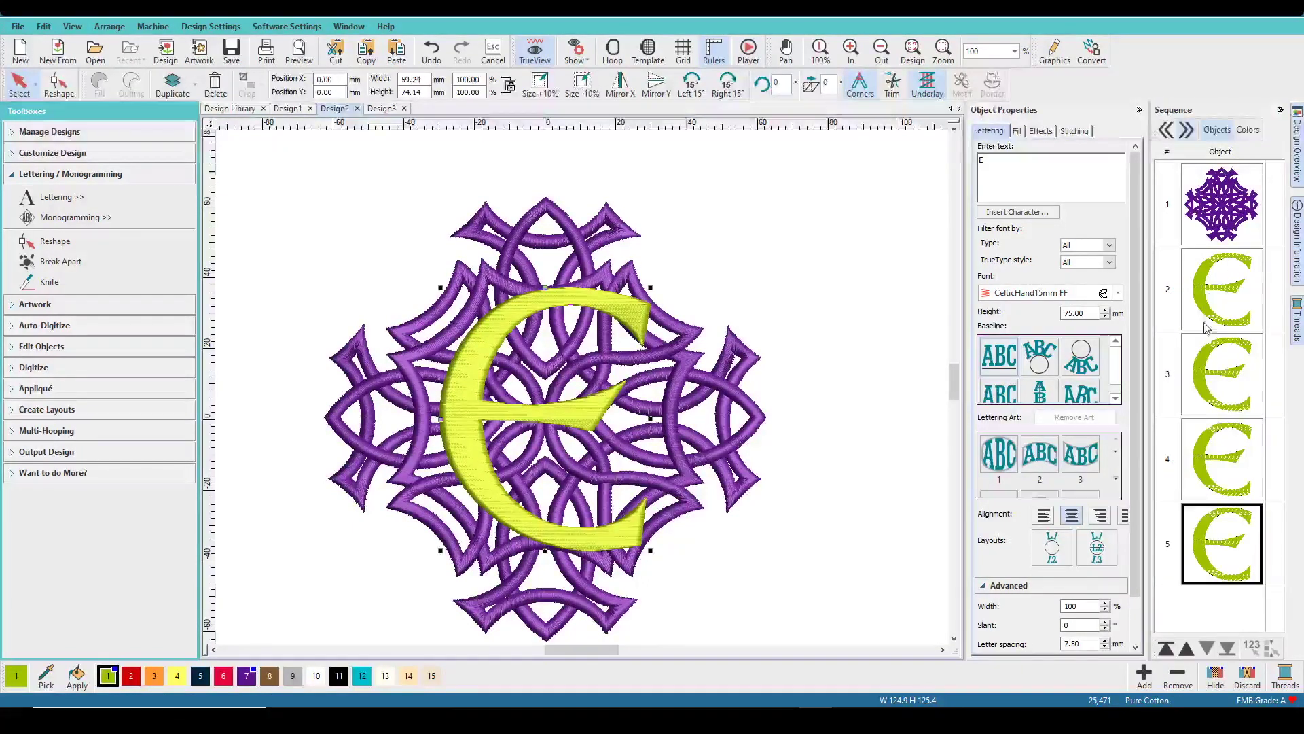
# Step: Colour the first copy of the E red and the second orange
pyautogui.click(1211, 395)
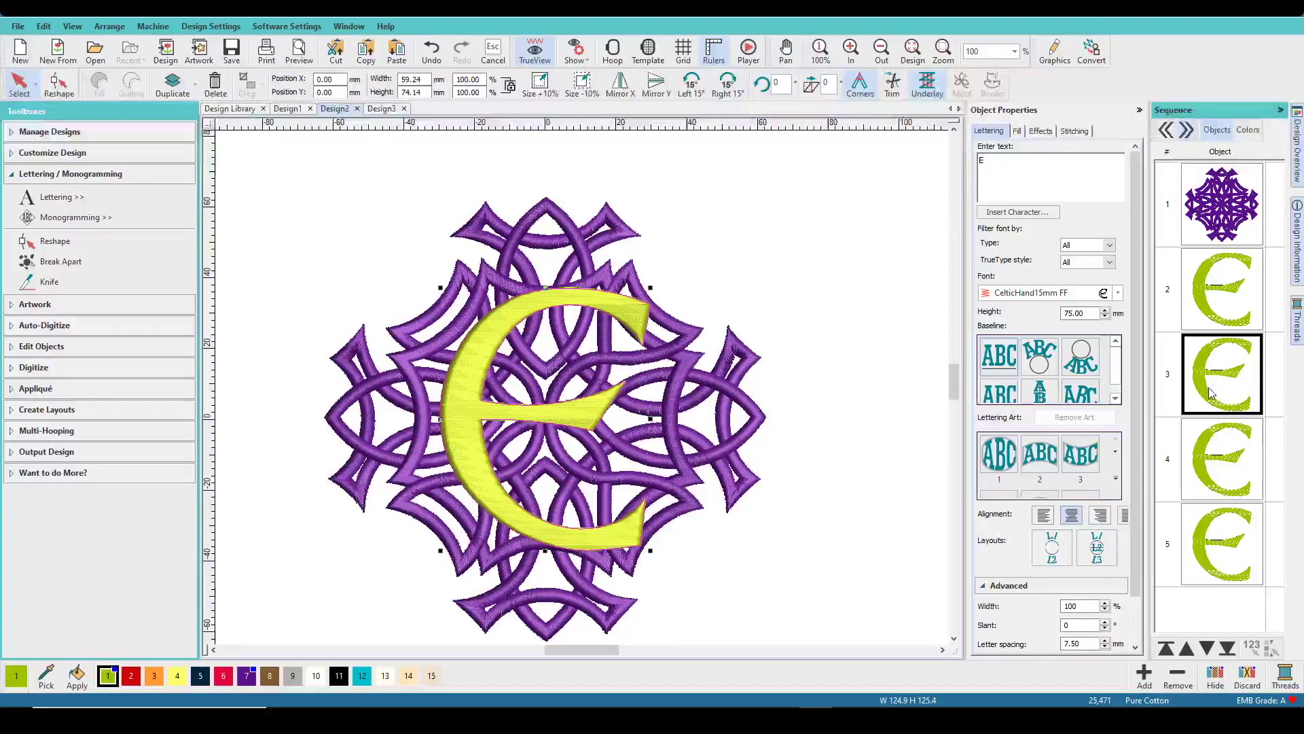
pyautogui.click(127, 676)
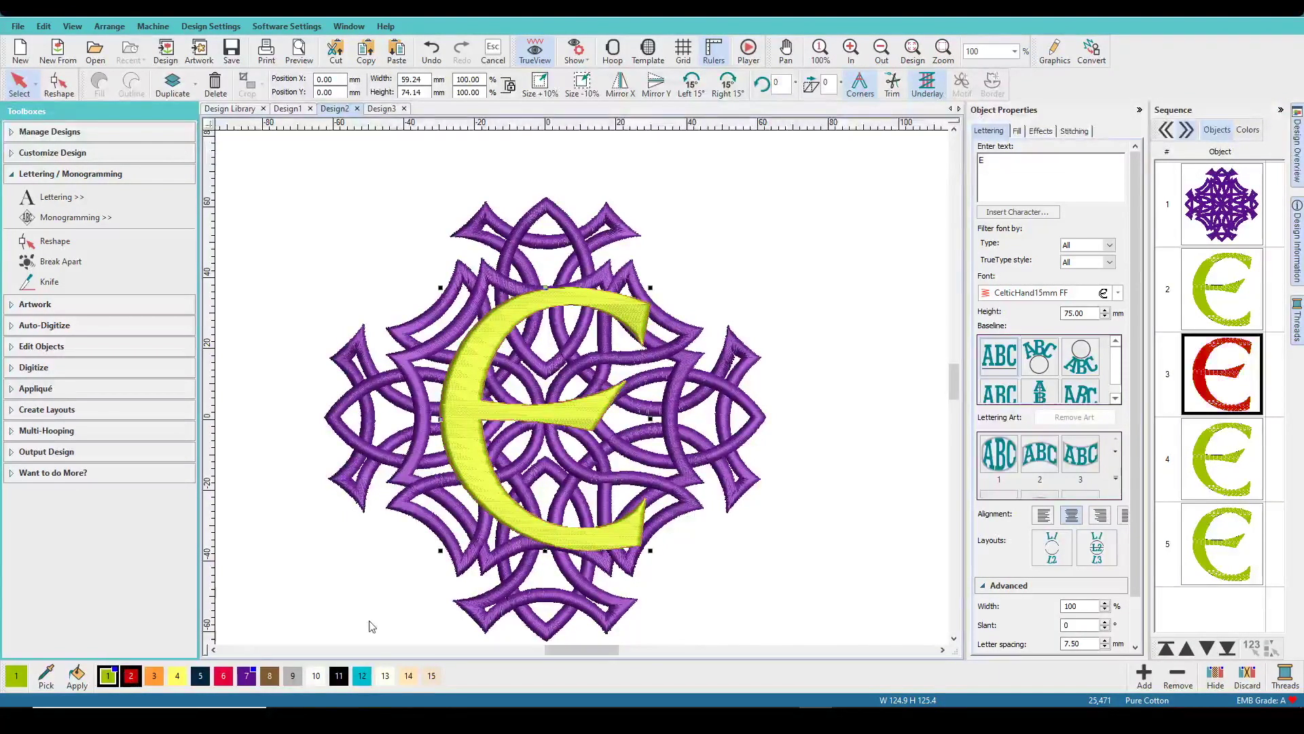
pyautogui.click(1216, 446)
pyautogui.click(154, 675)
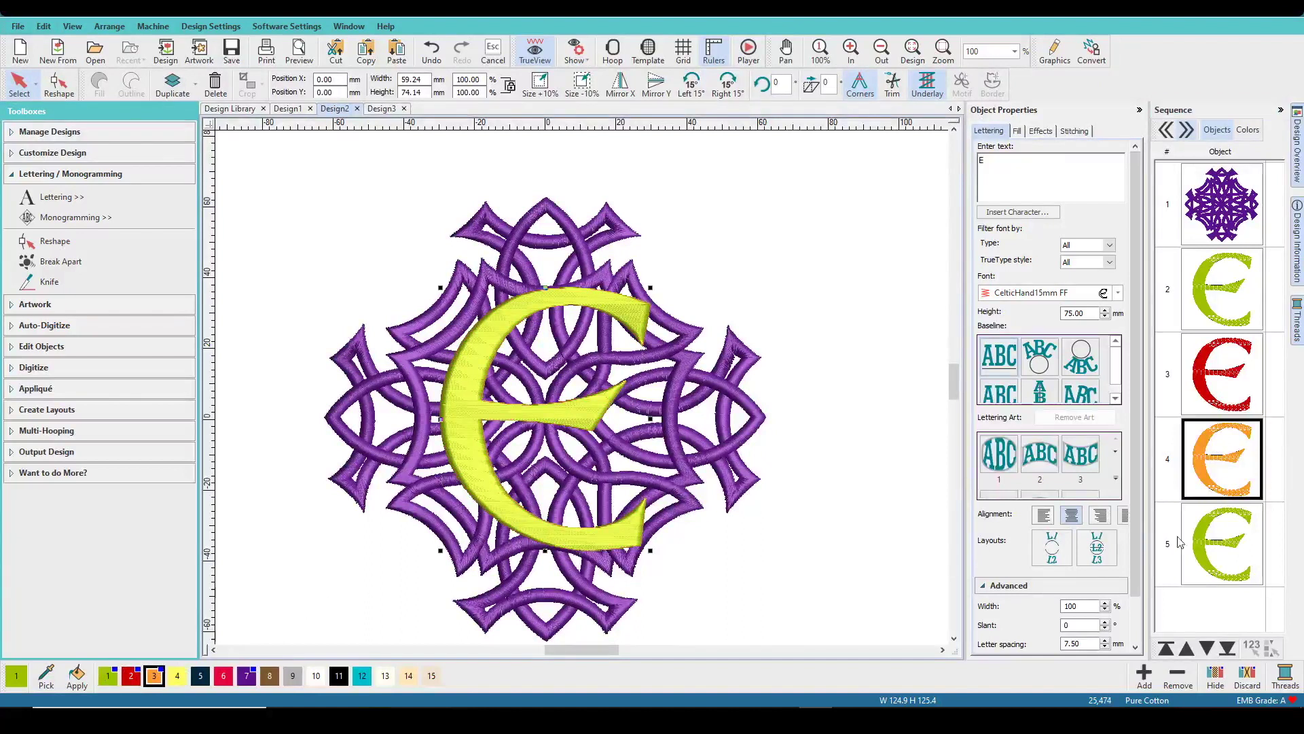
pyautogui.keyDown('shift'); pyautogui.click(1196, 552); pyautogui.keyUp('shift')
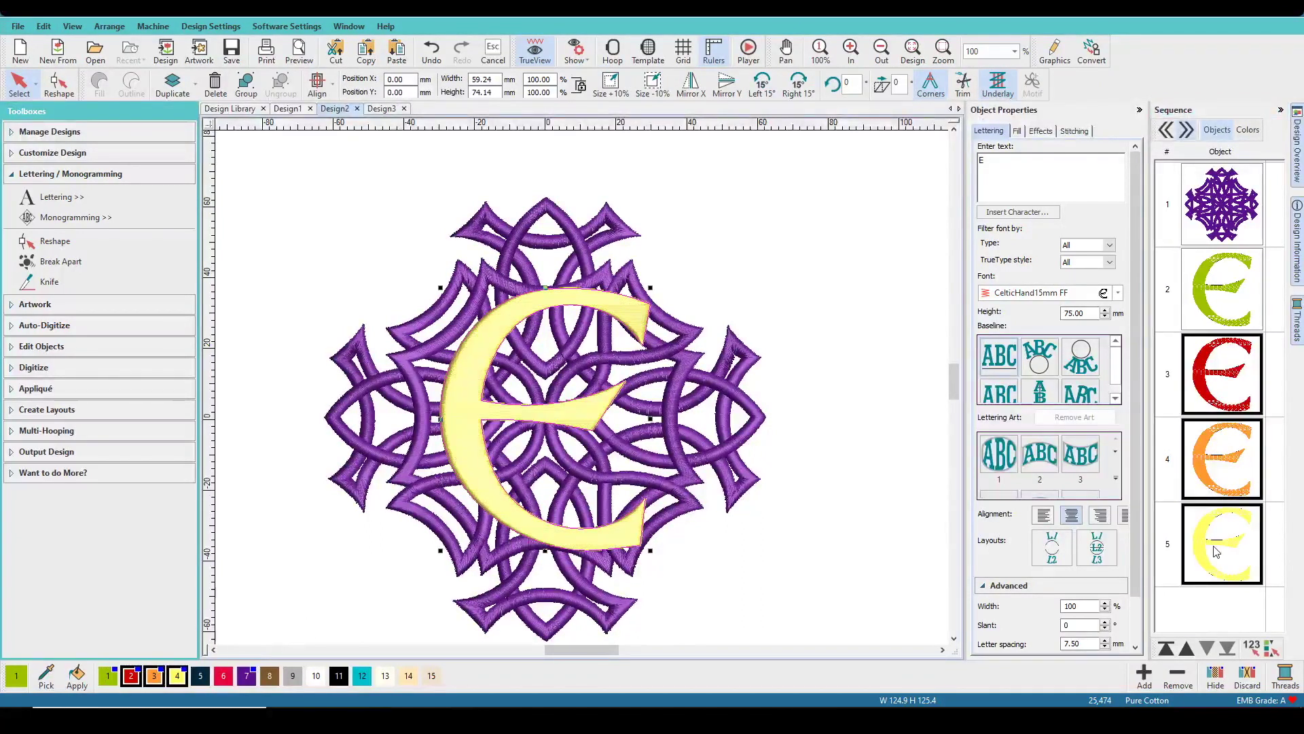
# Step: Hide the three coloured E copies and select the original yellow-green E
pyautogui.rightClick(1223, 476)
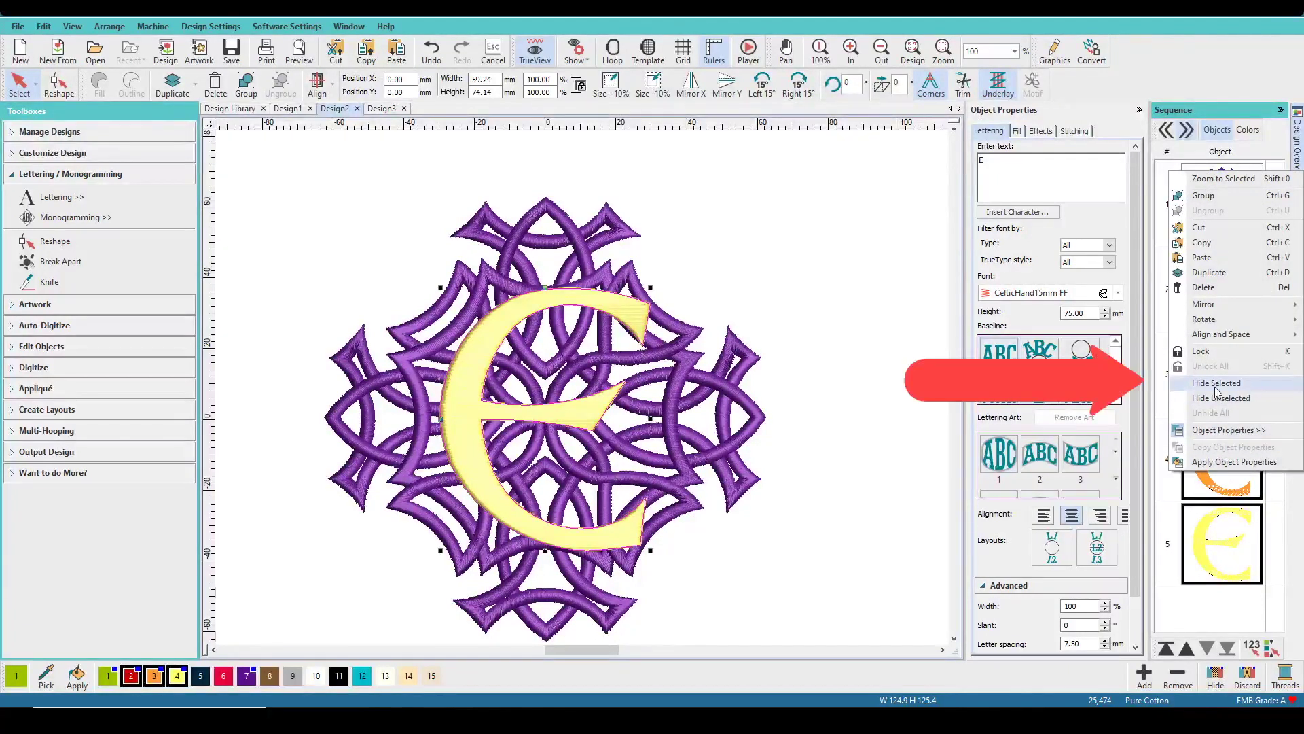
pyautogui.click(1216, 383)
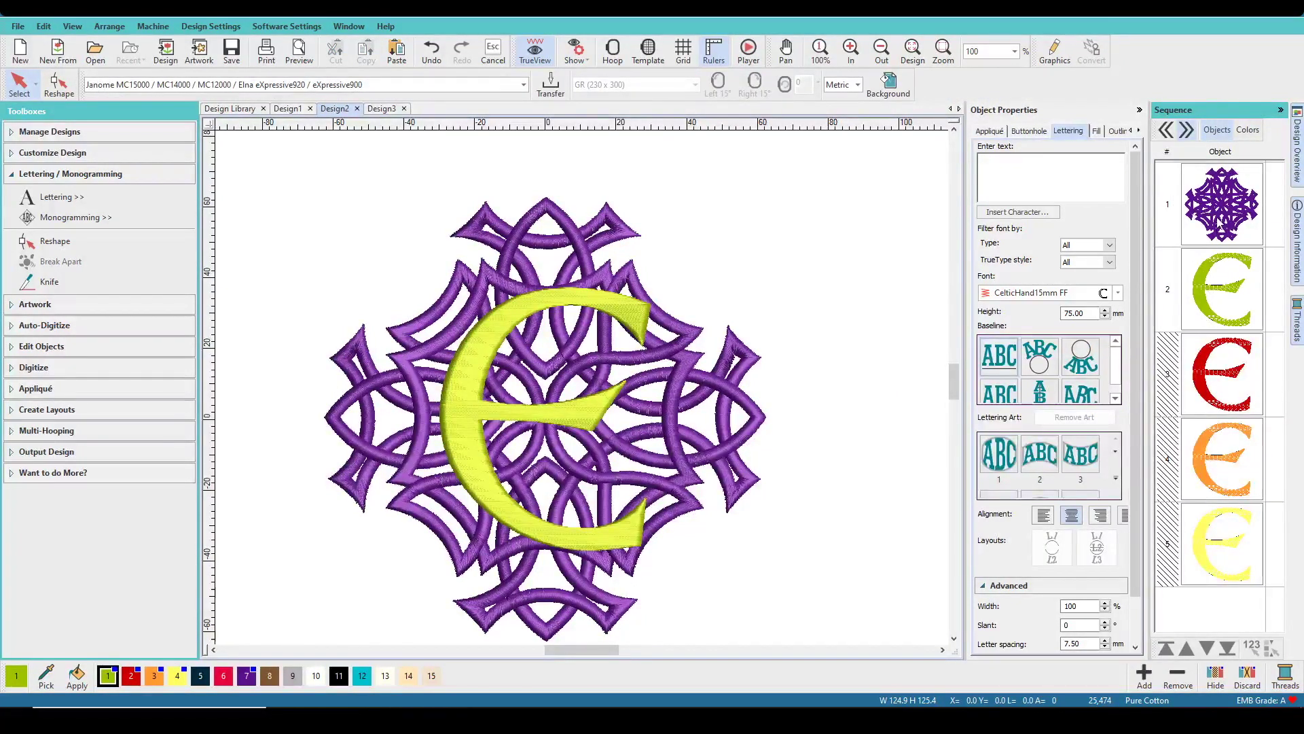
pyautogui.click(1206, 315)
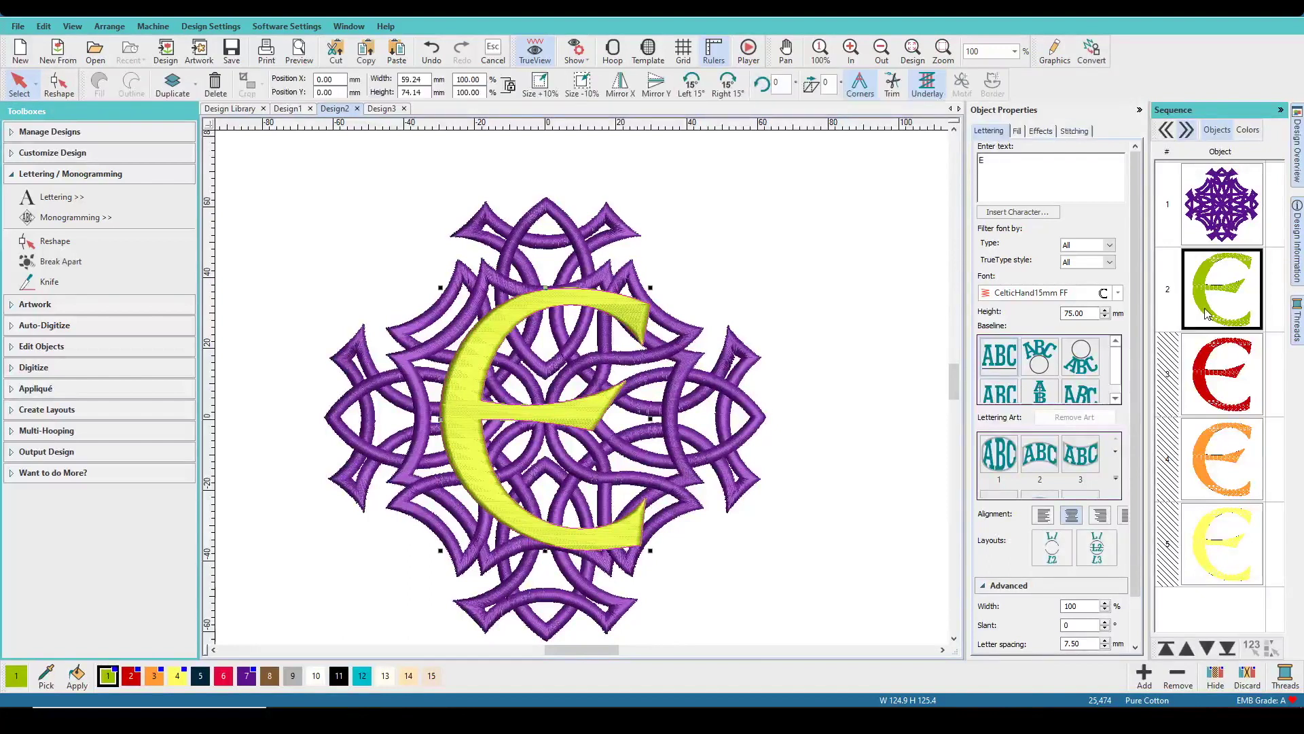
# Step: Stitch the E before the knot and remove the E's stitches hidden under the knot
pyautogui.click(1165, 649)
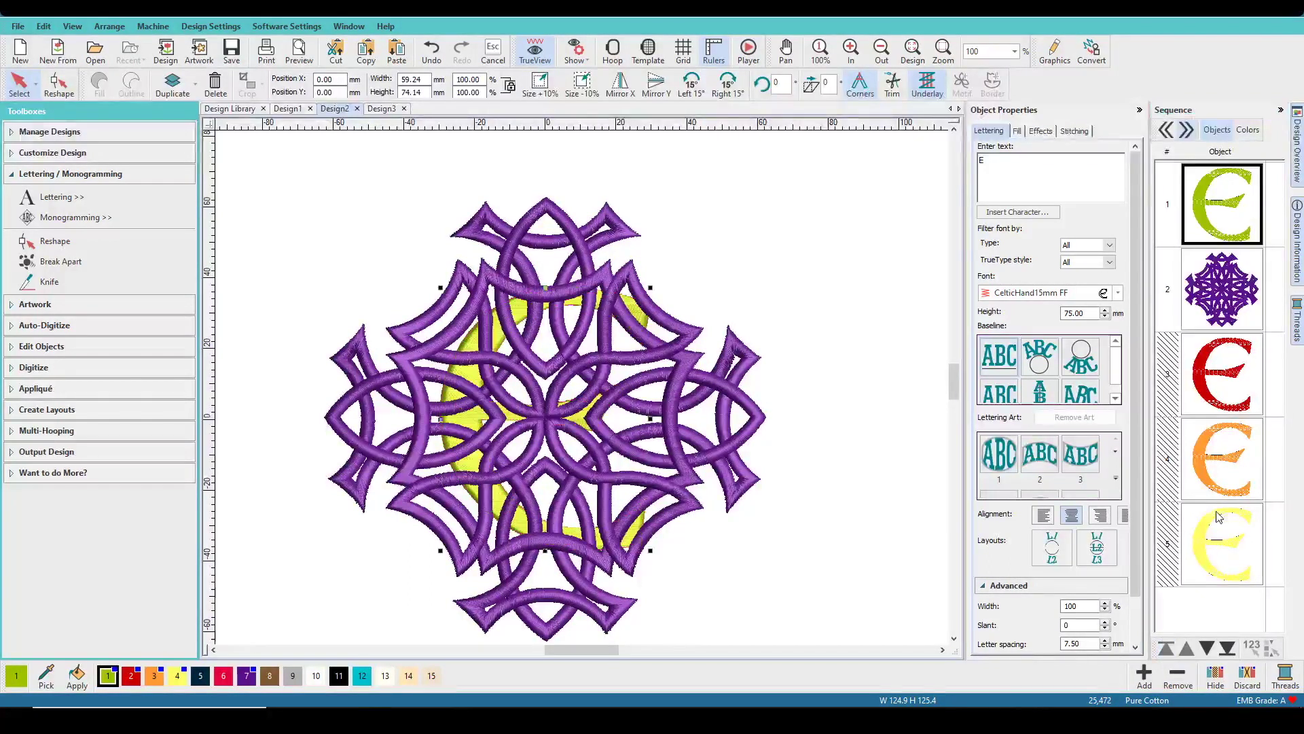
pyautogui.click(173, 261)
pyautogui.click(1222, 289)
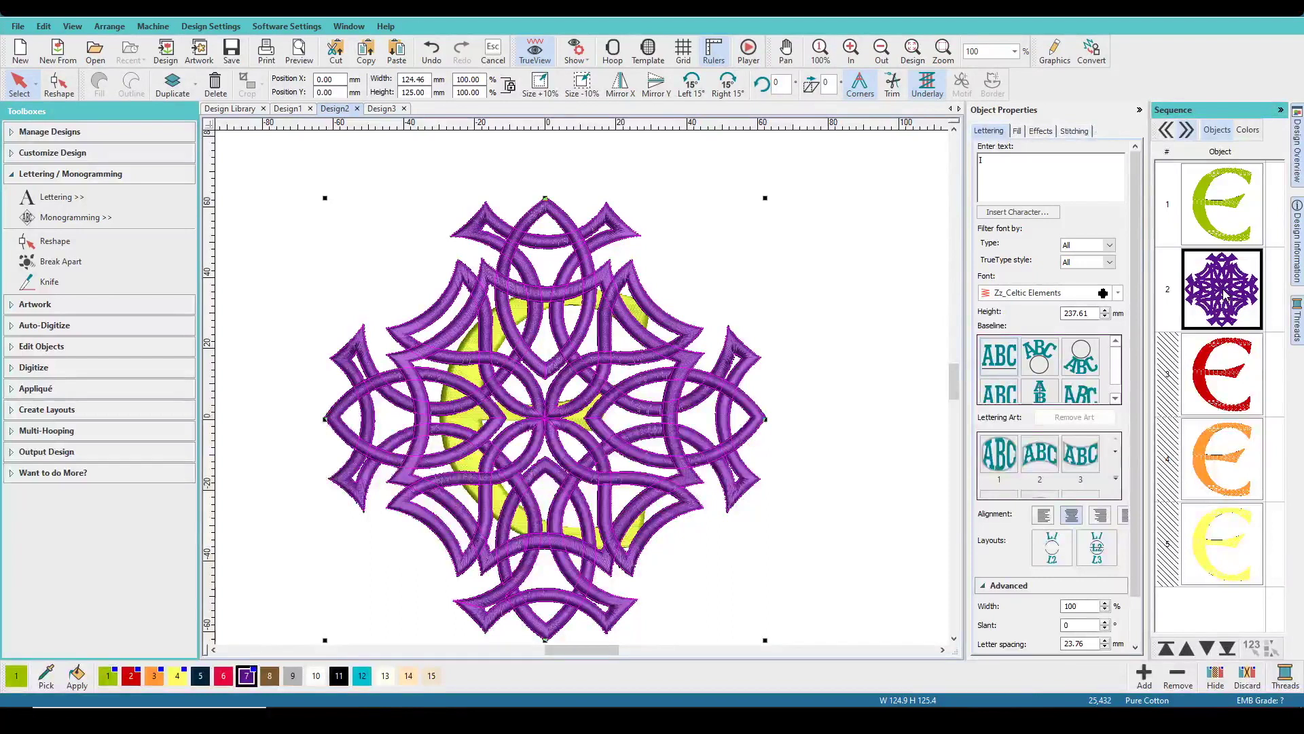
pyautogui.click(40, 346)
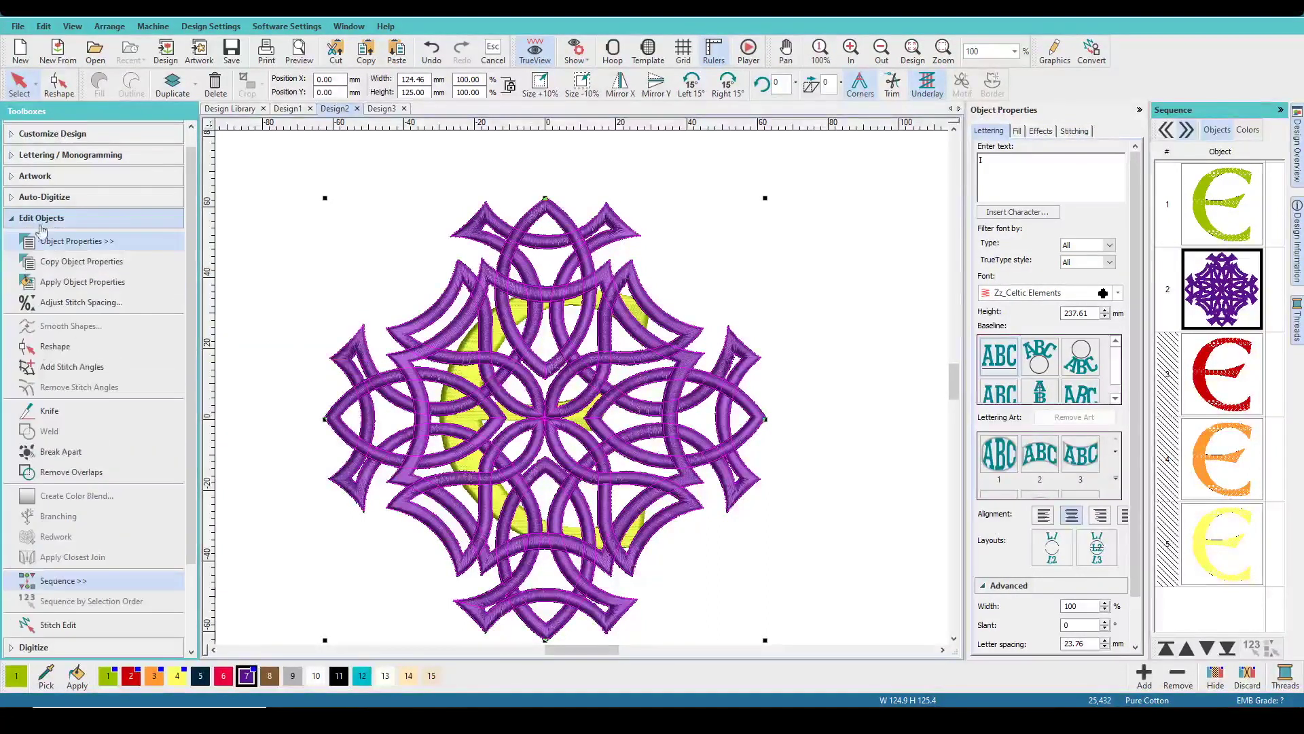
pyautogui.click(60, 479)
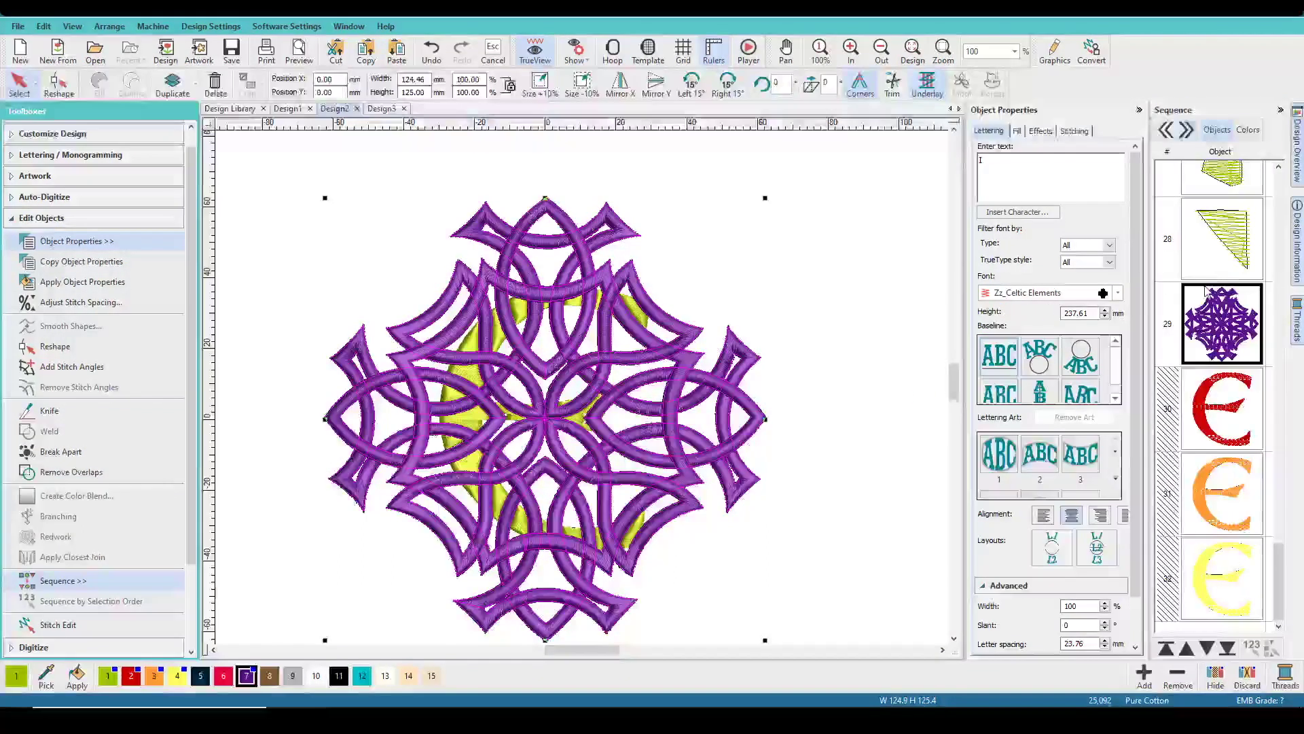
# Step: Delete the purple Celtic knot design (object 29)
pyautogui.moveTo(1279, 564)
pyautogui.mouseDown()
pyautogui.moveTo(1296, 426)
pyautogui.moveTo(1287, 327)
pyautogui.moveTo(1283, 573)
pyautogui.mouseUp()
pyautogui.click(1231, 408)
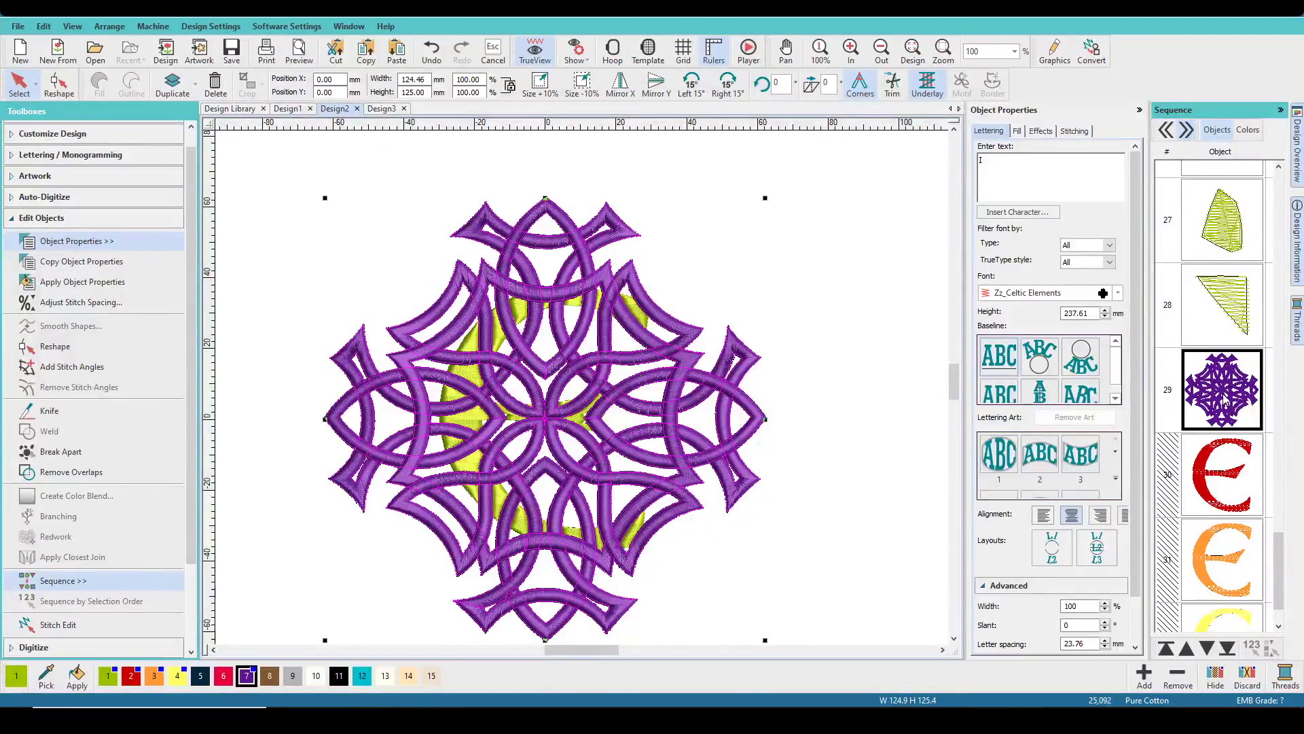
pyautogui.press('Delete')
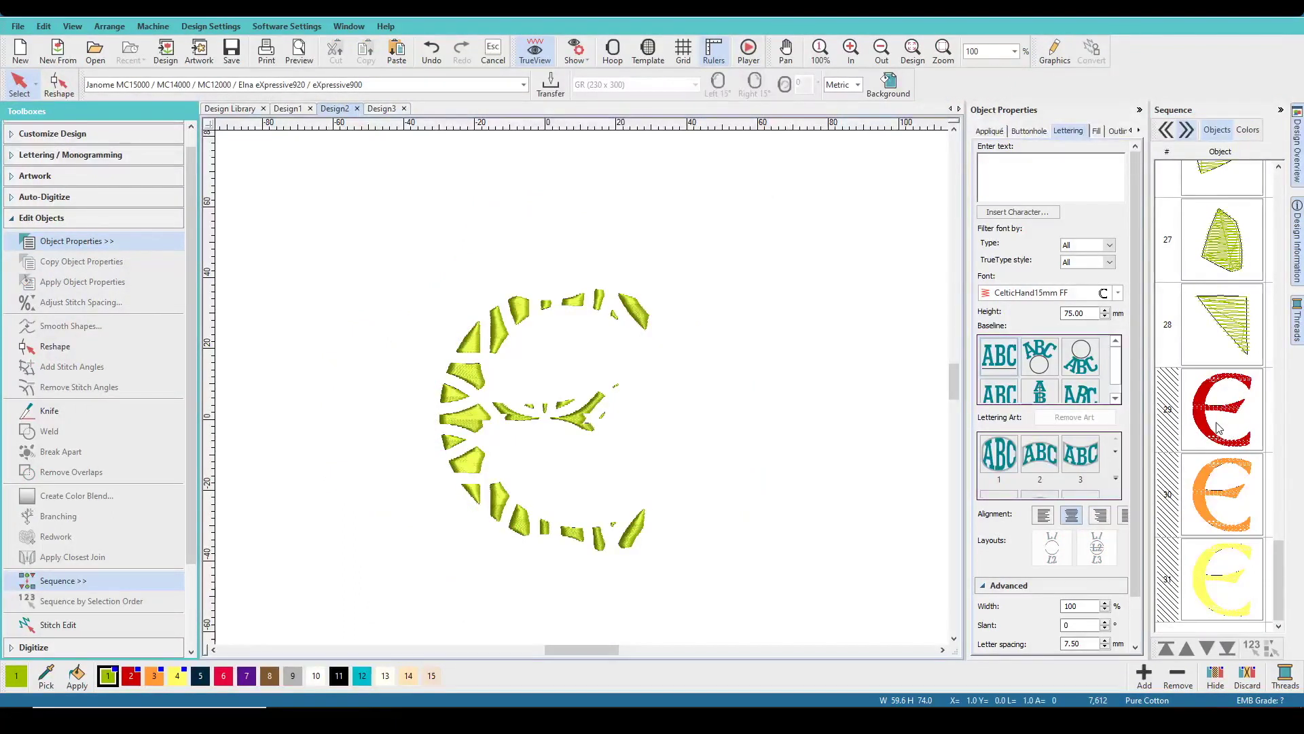
# Step: Hide all but the red E, move it first in the sequence, and break apart the orange E
pyautogui.rightClick(1206, 430)
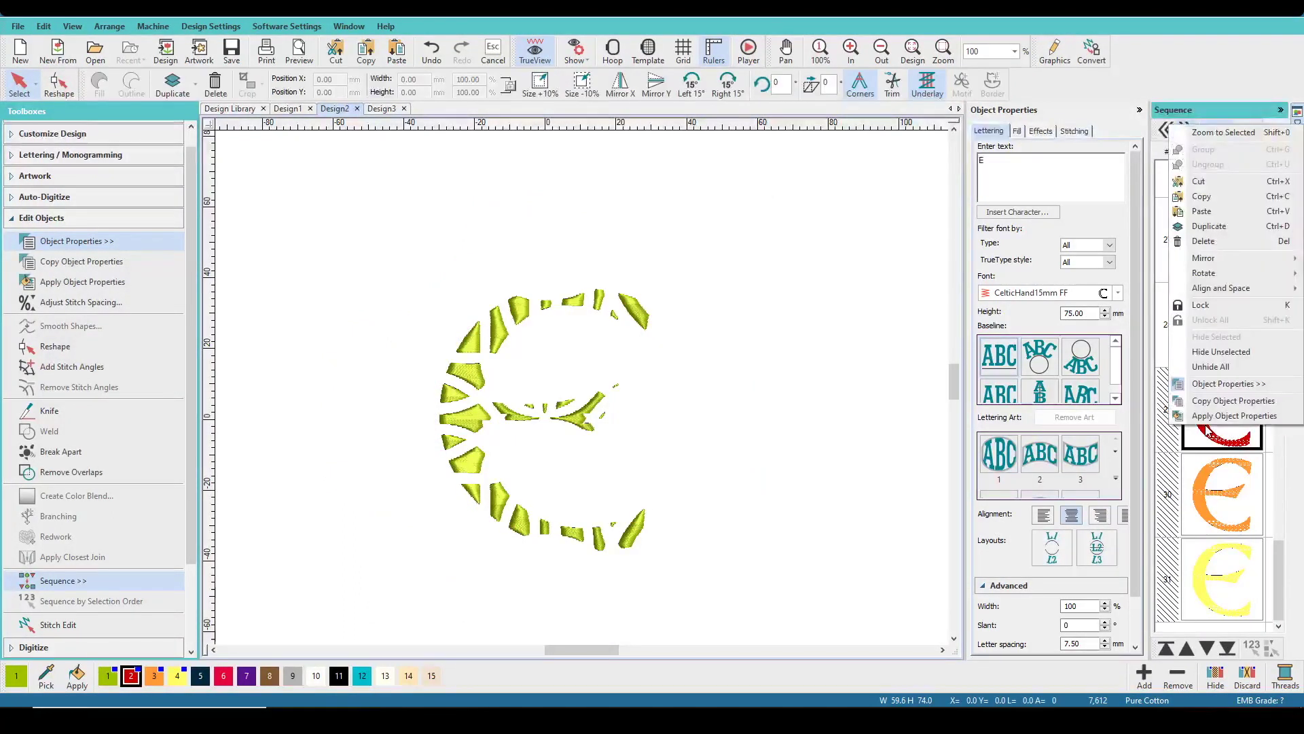
pyautogui.click(1236, 358)
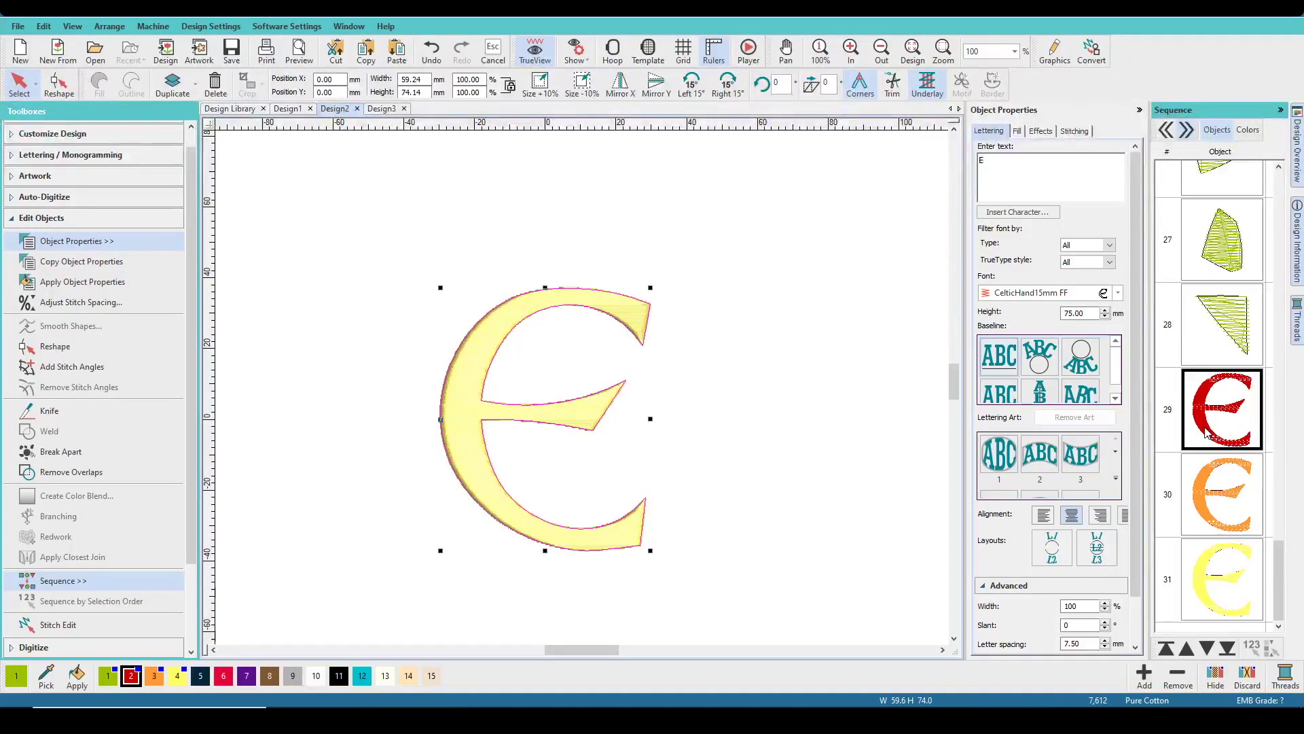
pyautogui.click(1166, 648)
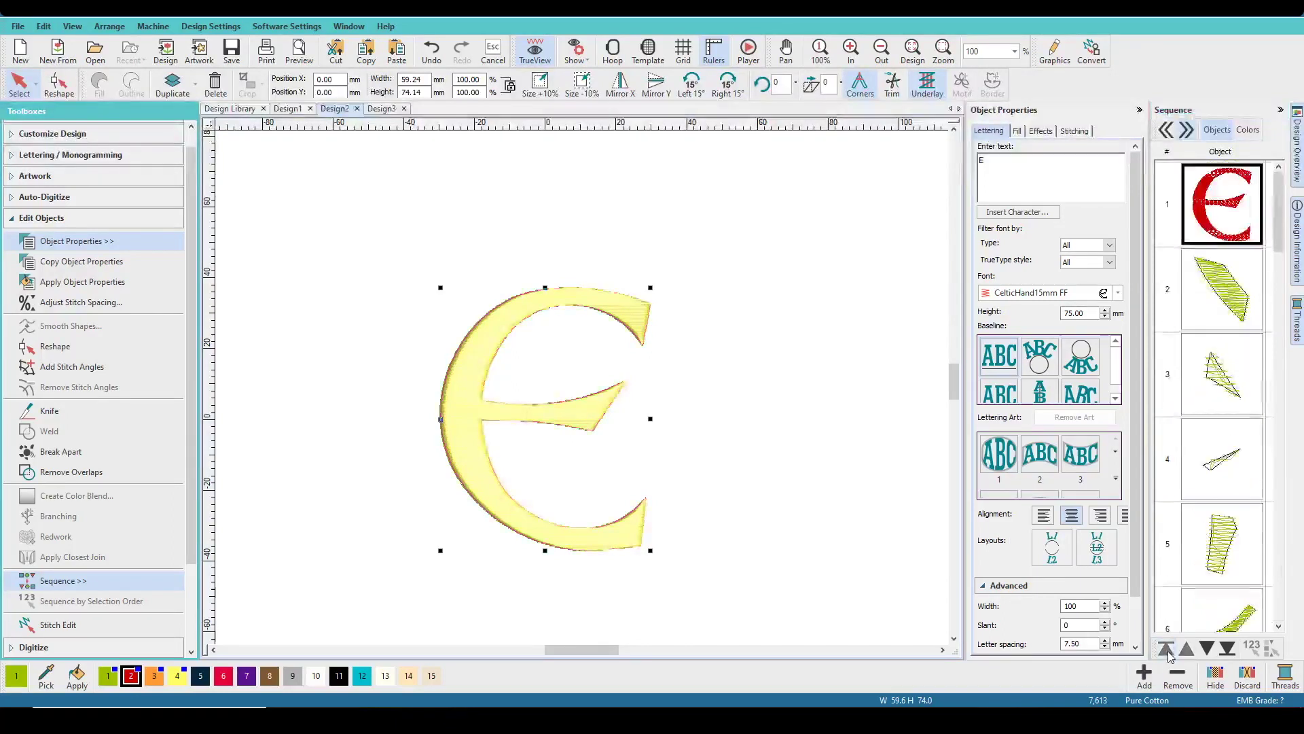
pyautogui.click(1280, 202)
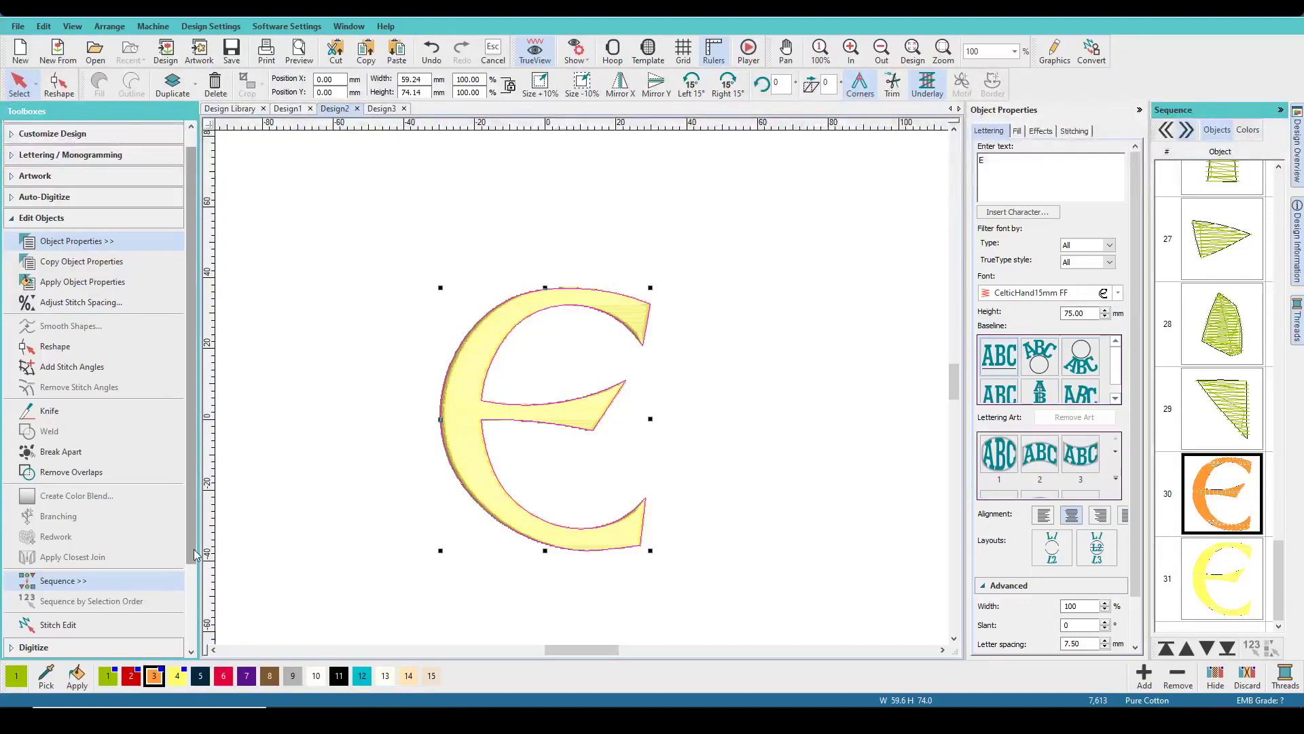
pyautogui.click(63, 456)
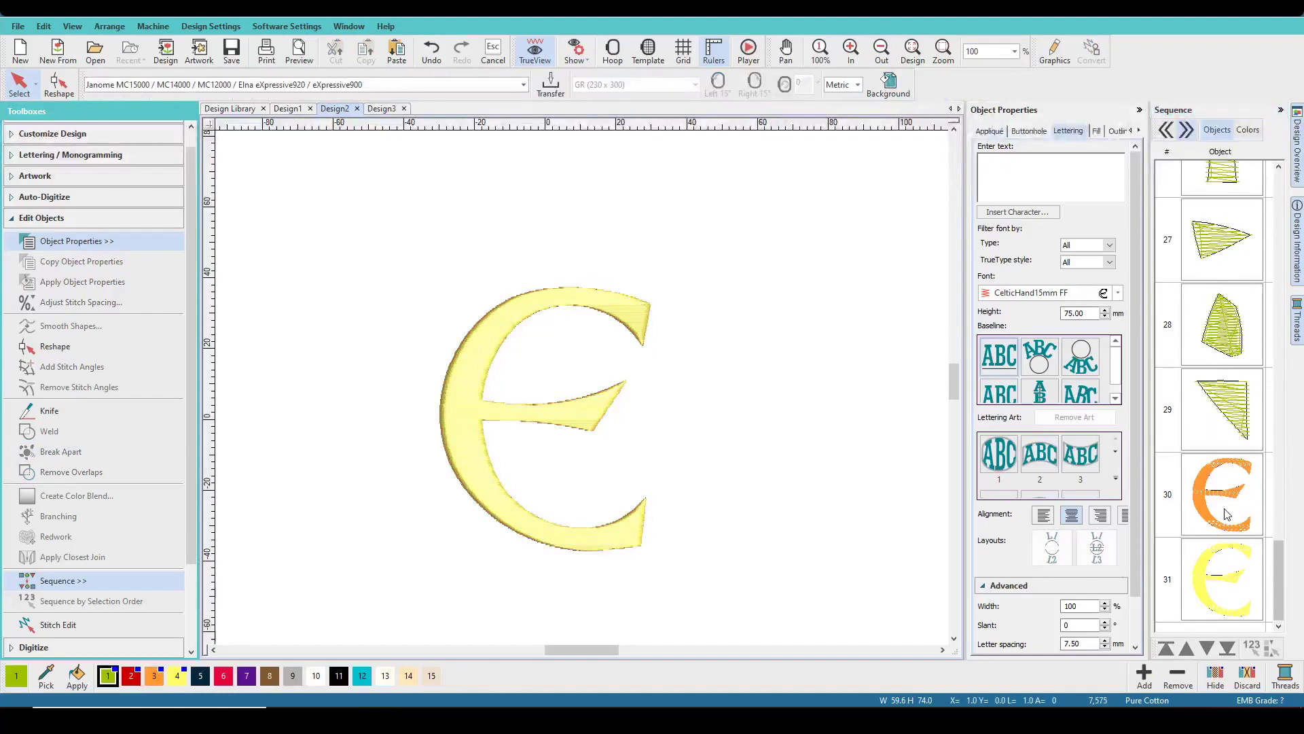
# Step: Convert the orange E and the broken-apart yellow E into outline-only objects
pyautogui.click(131, 84)
pyautogui.click(1204, 594)
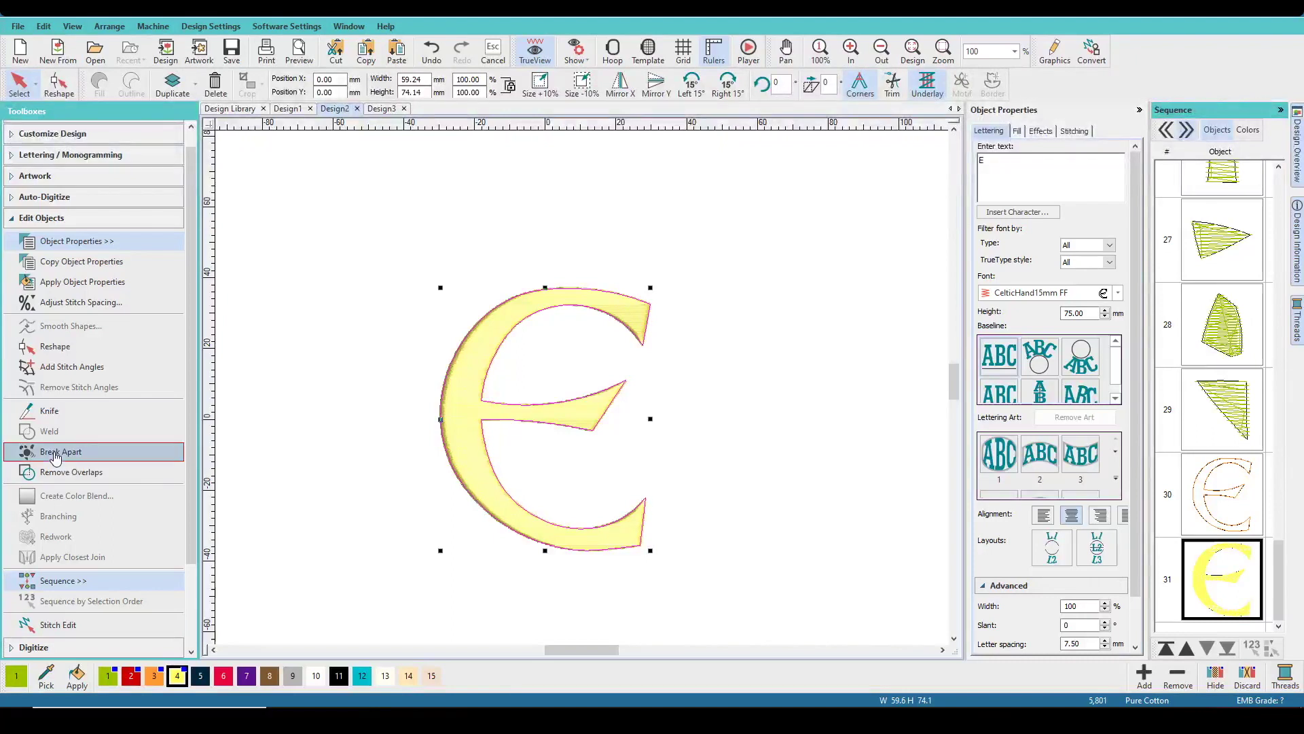
pyautogui.click(412, 263)
pyautogui.click(1208, 555)
pyautogui.click(131, 85)
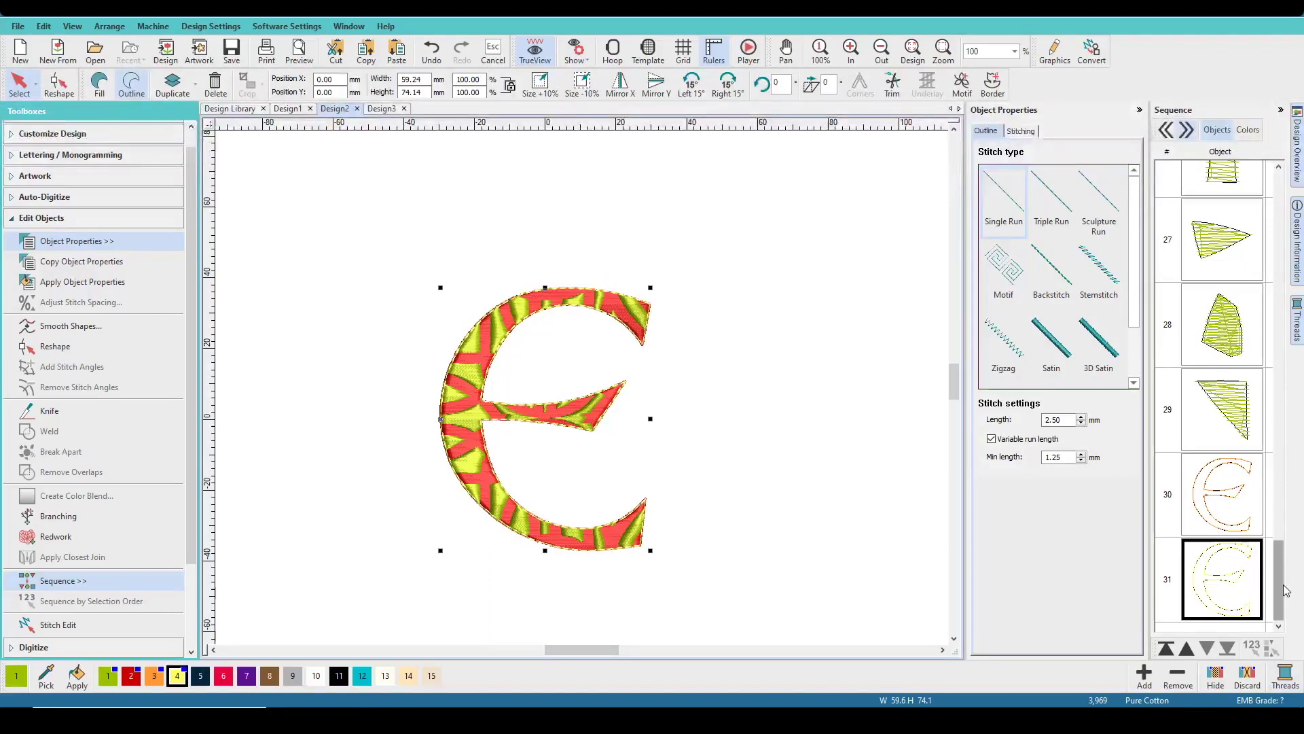
# Step: Break apart the red E, give it a Tatami fill, and switch off Underlay 2
pyautogui.click(1248, 129)
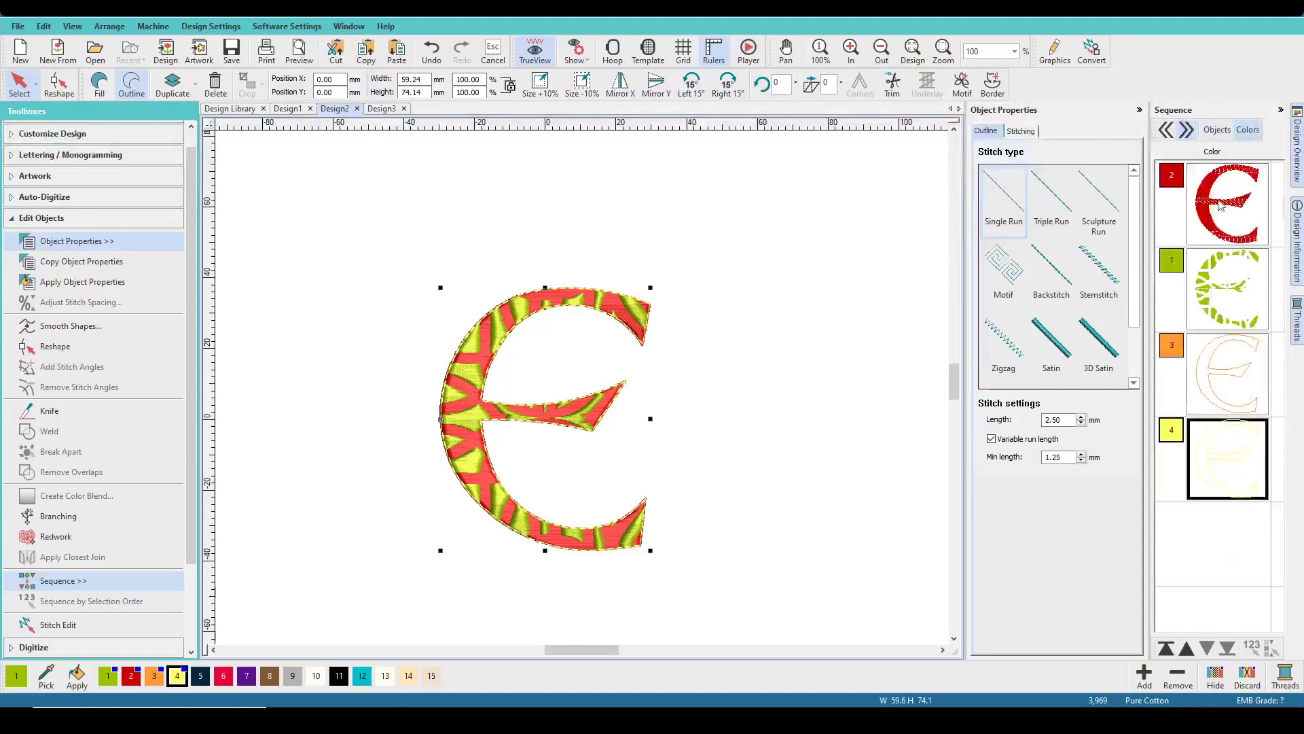
pyautogui.click(1204, 202)
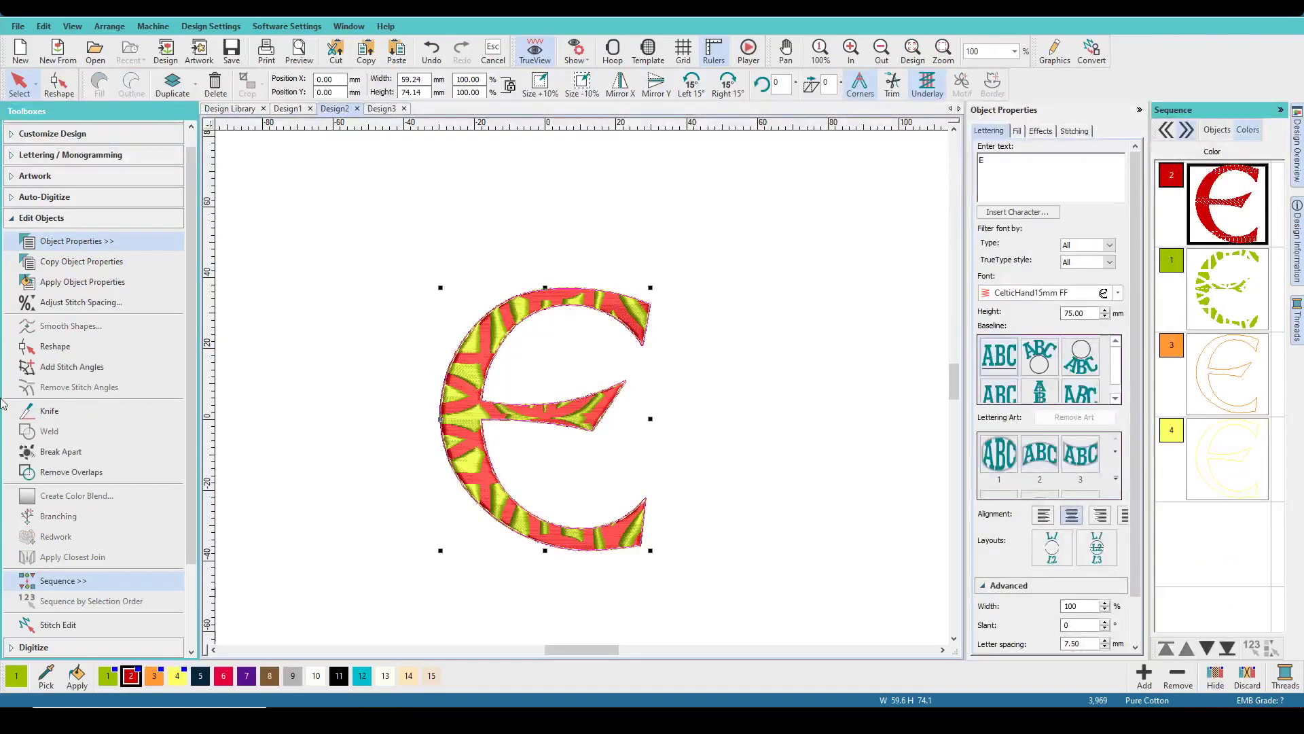
pyautogui.click(62, 462)
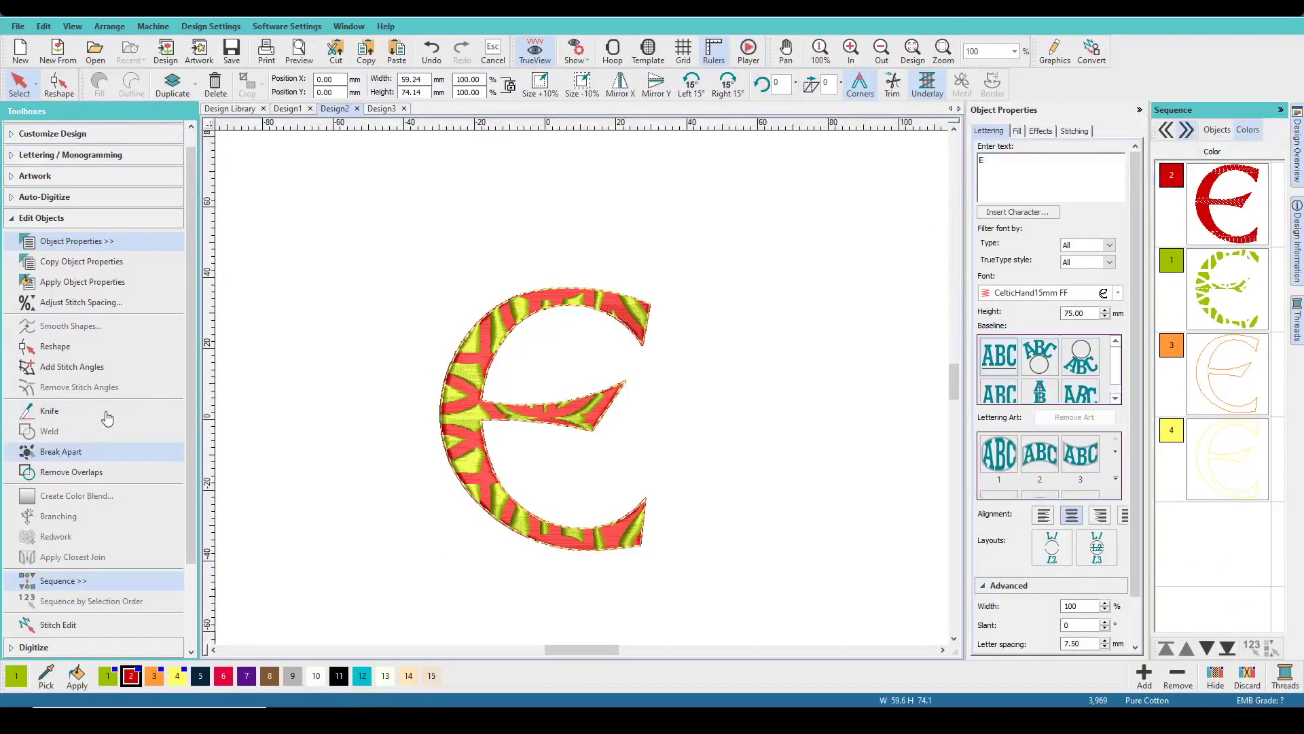
pyautogui.click(1096, 132)
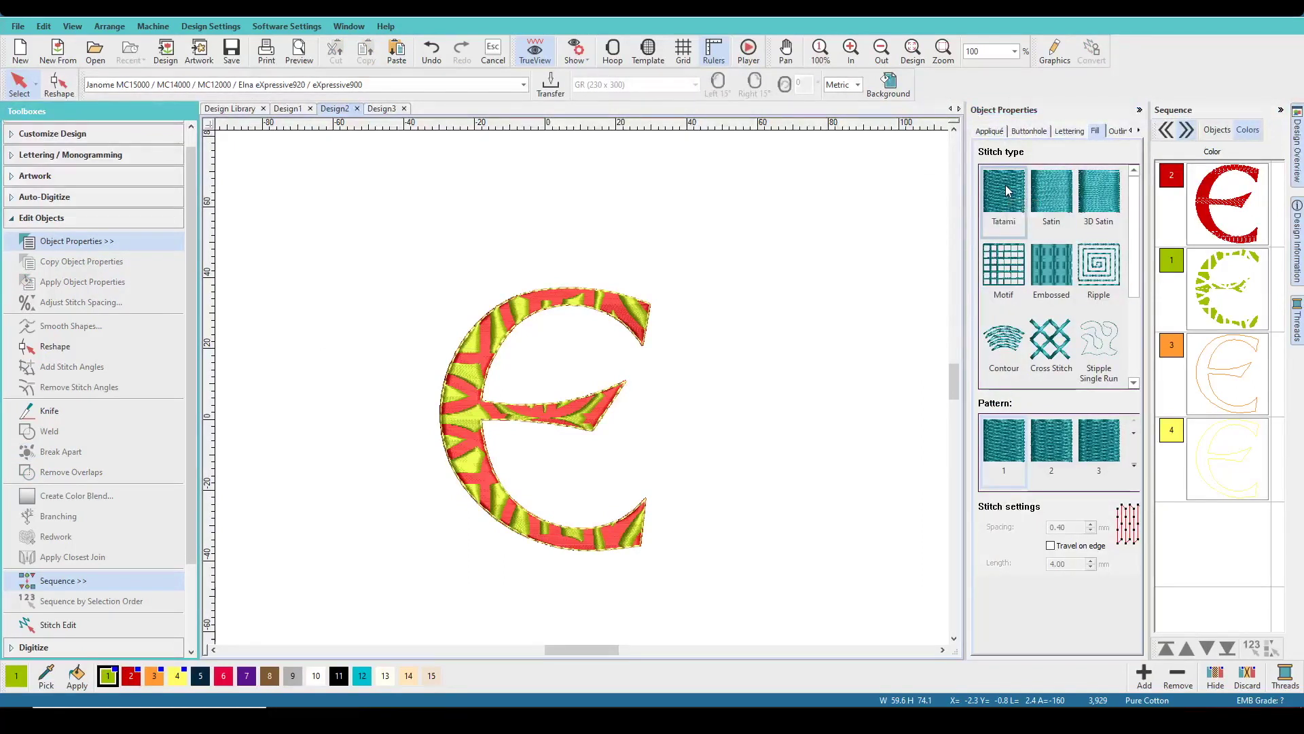
pyautogui.click(1205, 219)
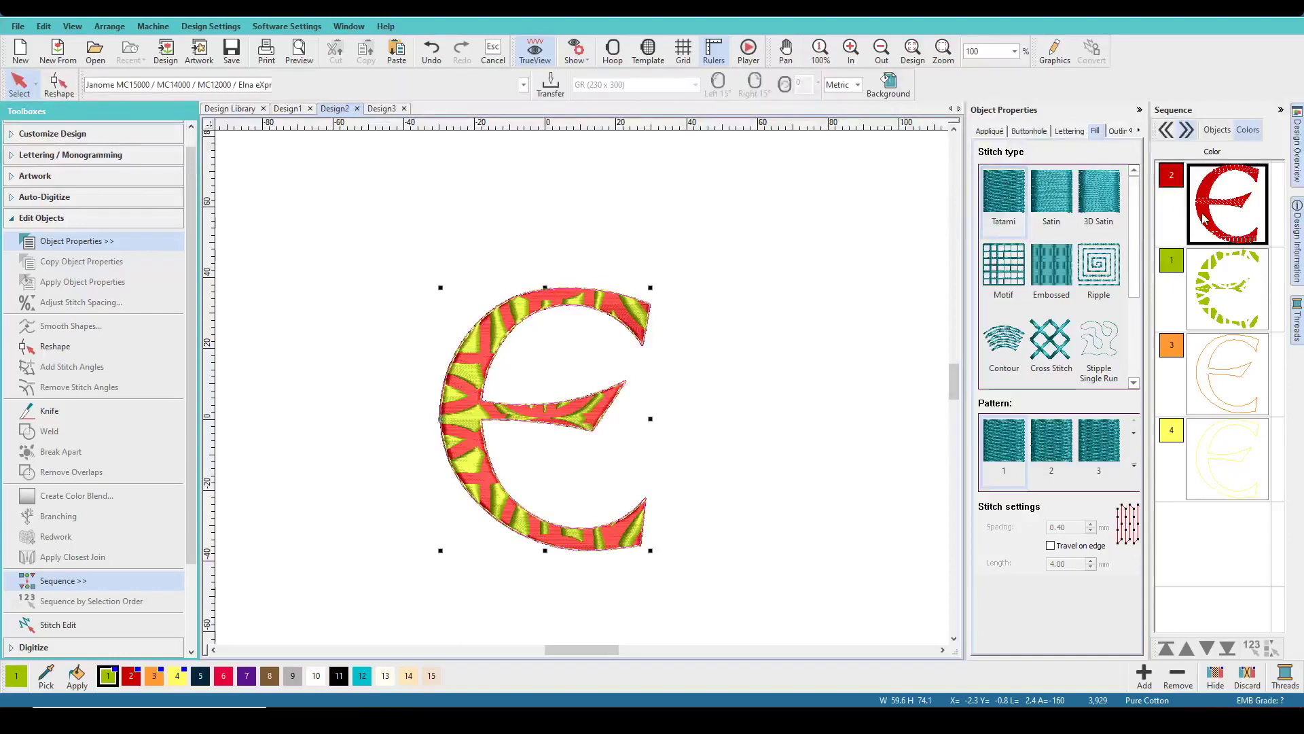
pyautogui.click(1015, 199)
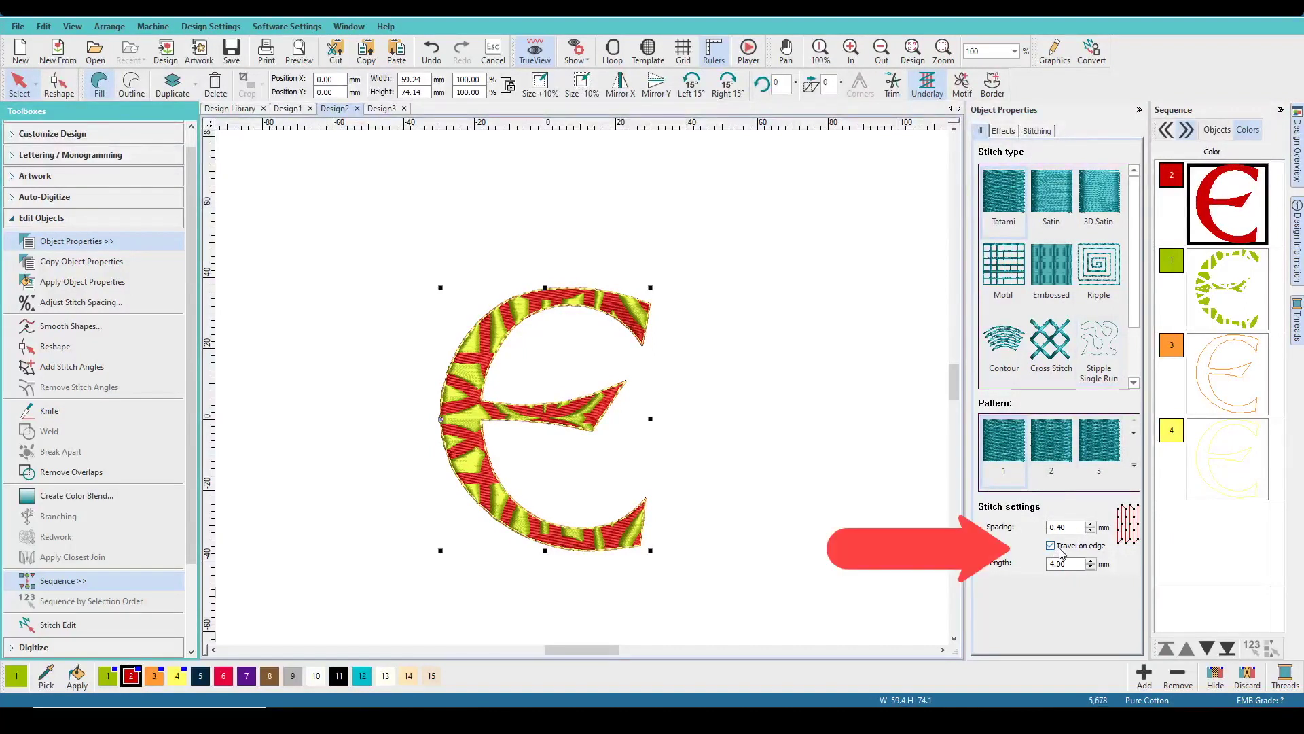
pyautogui.click(1045, 131)
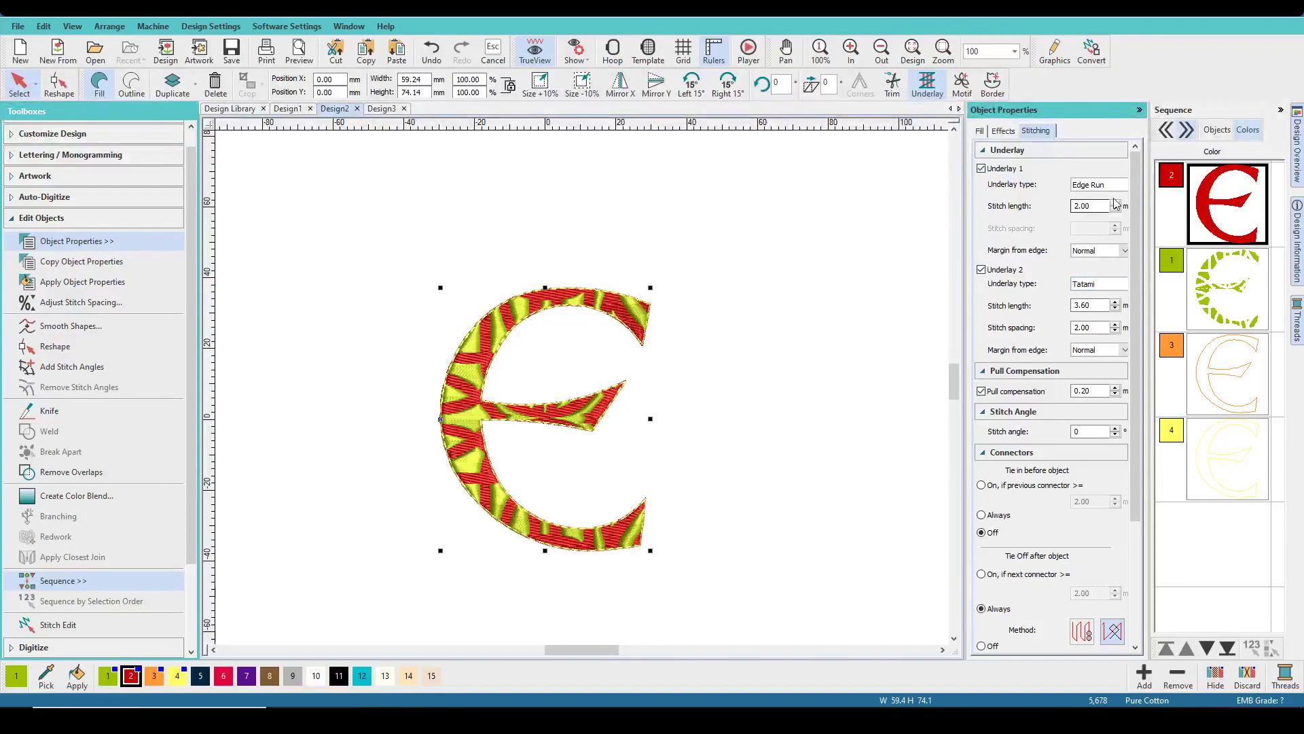
pyautogui.click(981, 270)
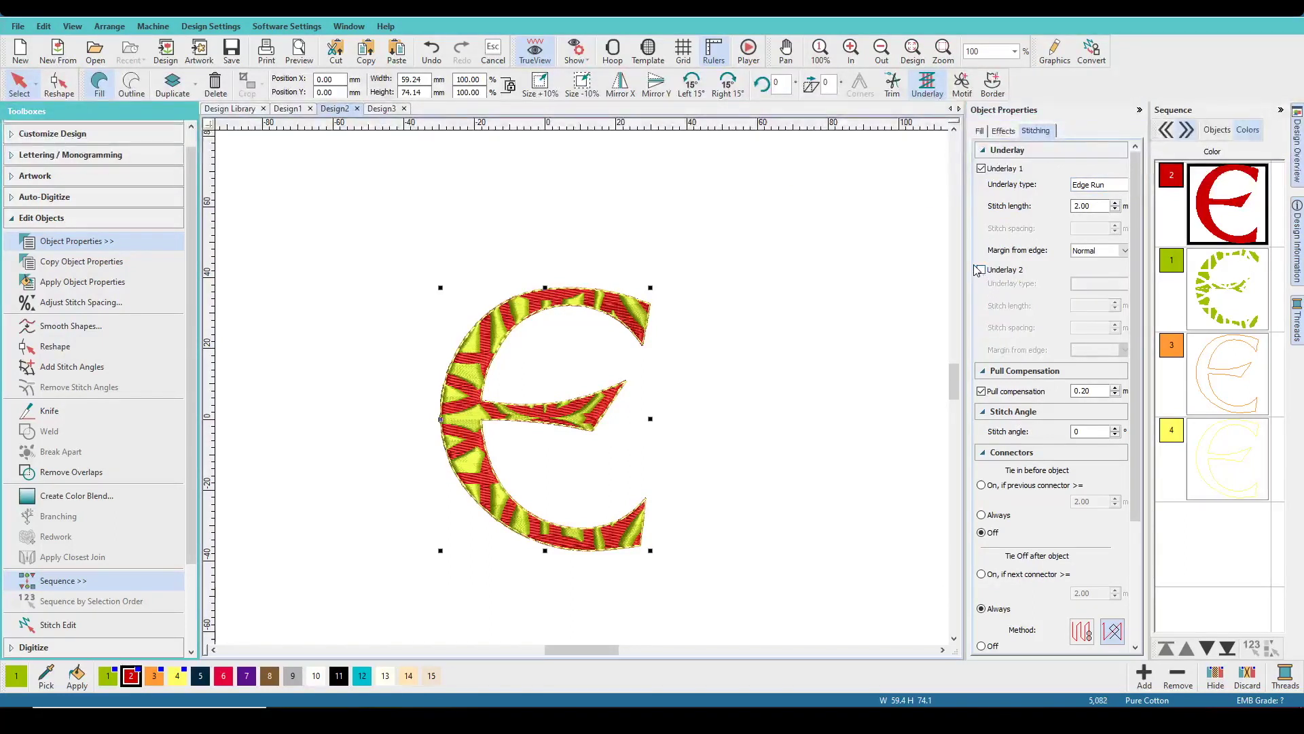
# Step: Show the grid and rotate the stitch angle of the green piece where crossbar meets stem
pyautogui.click(907, 60)
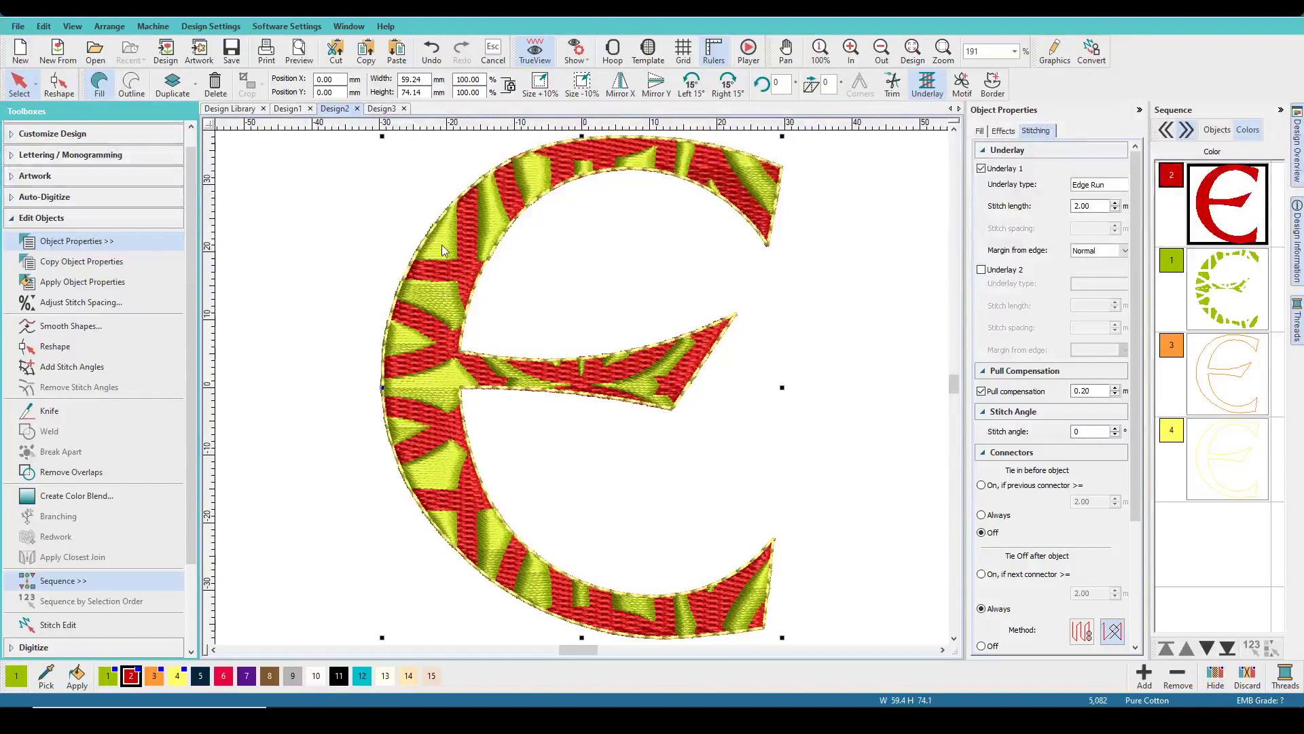
pyautogui.click(683, 51)
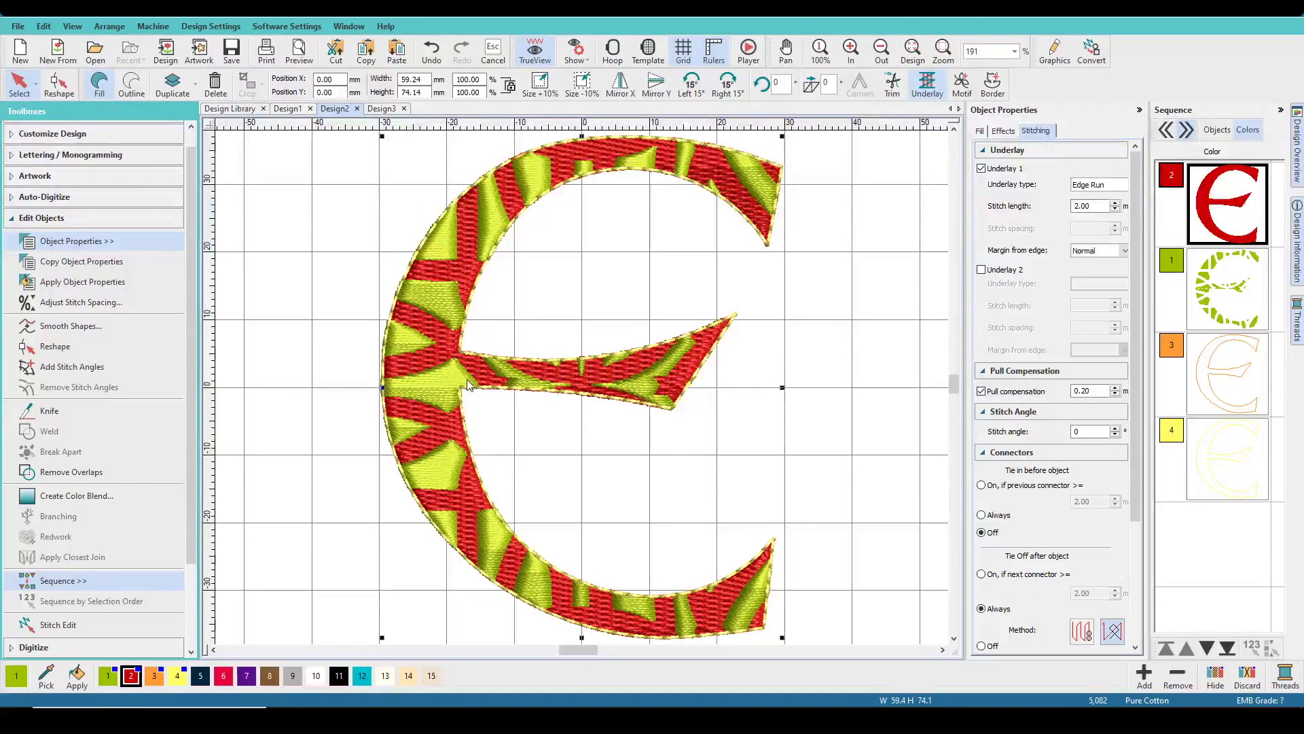
pyautogui.click(501, 450)
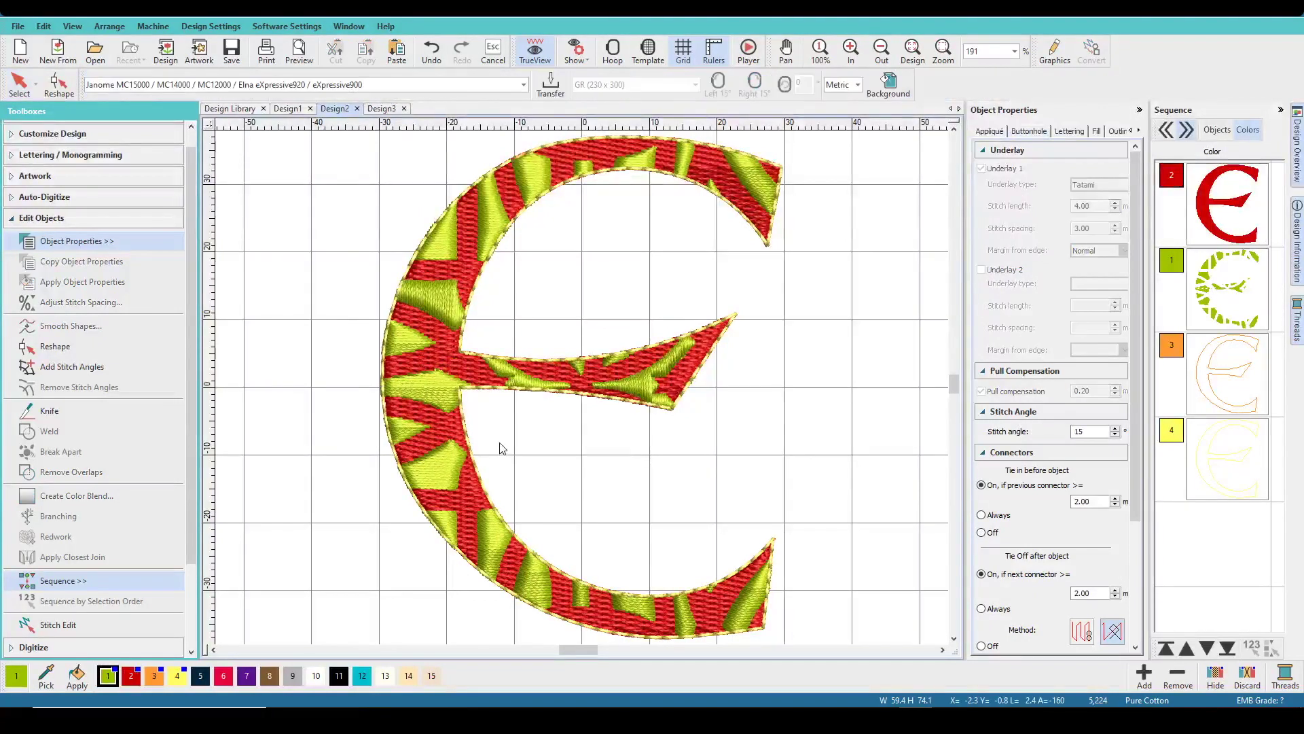
pyautogui.click(442, 377)
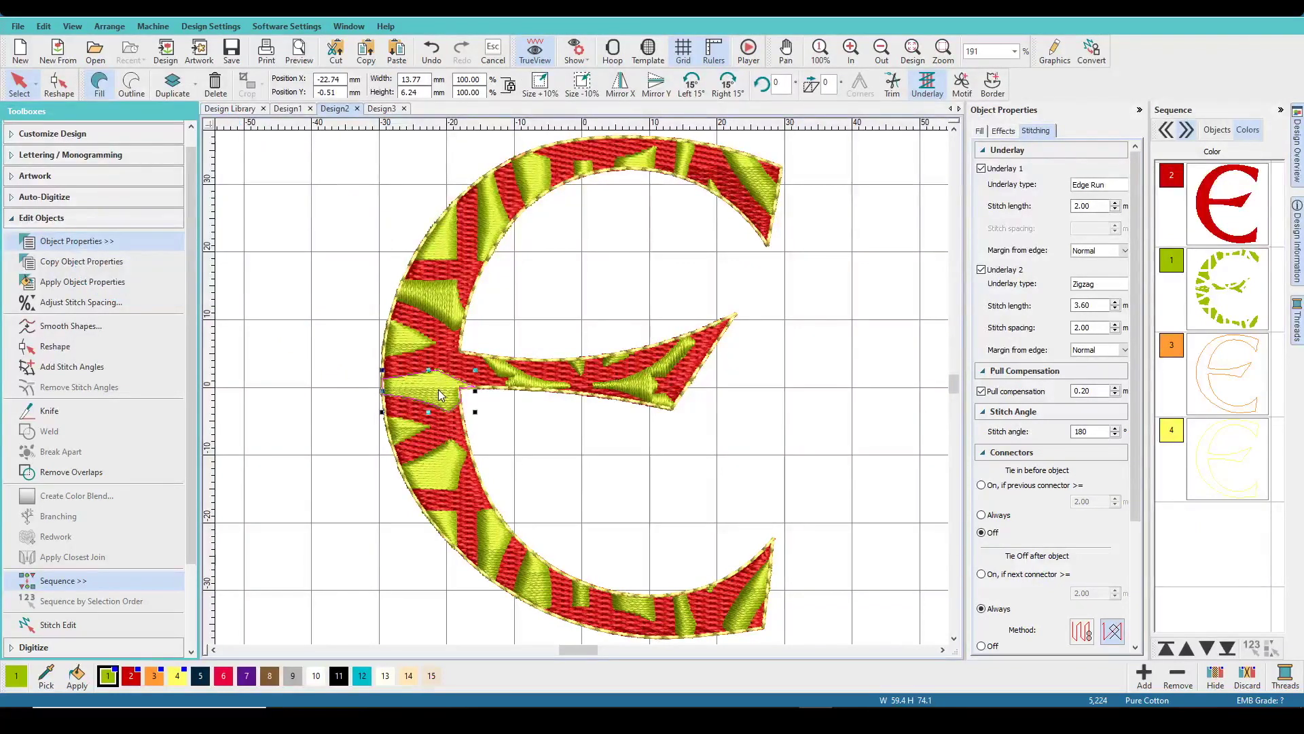
pyautogui.press('h')
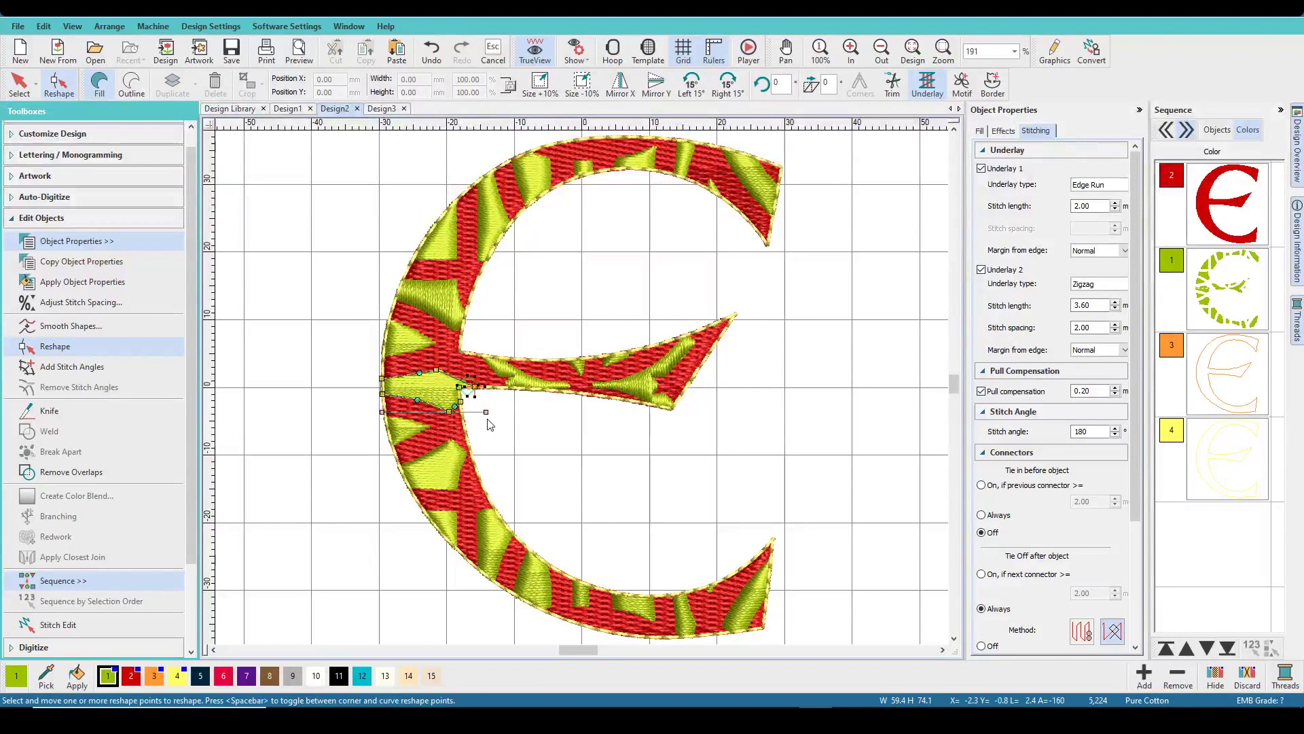
pyautogui.moveTo(487, 411); pyautogui.dragTo(477, 341)
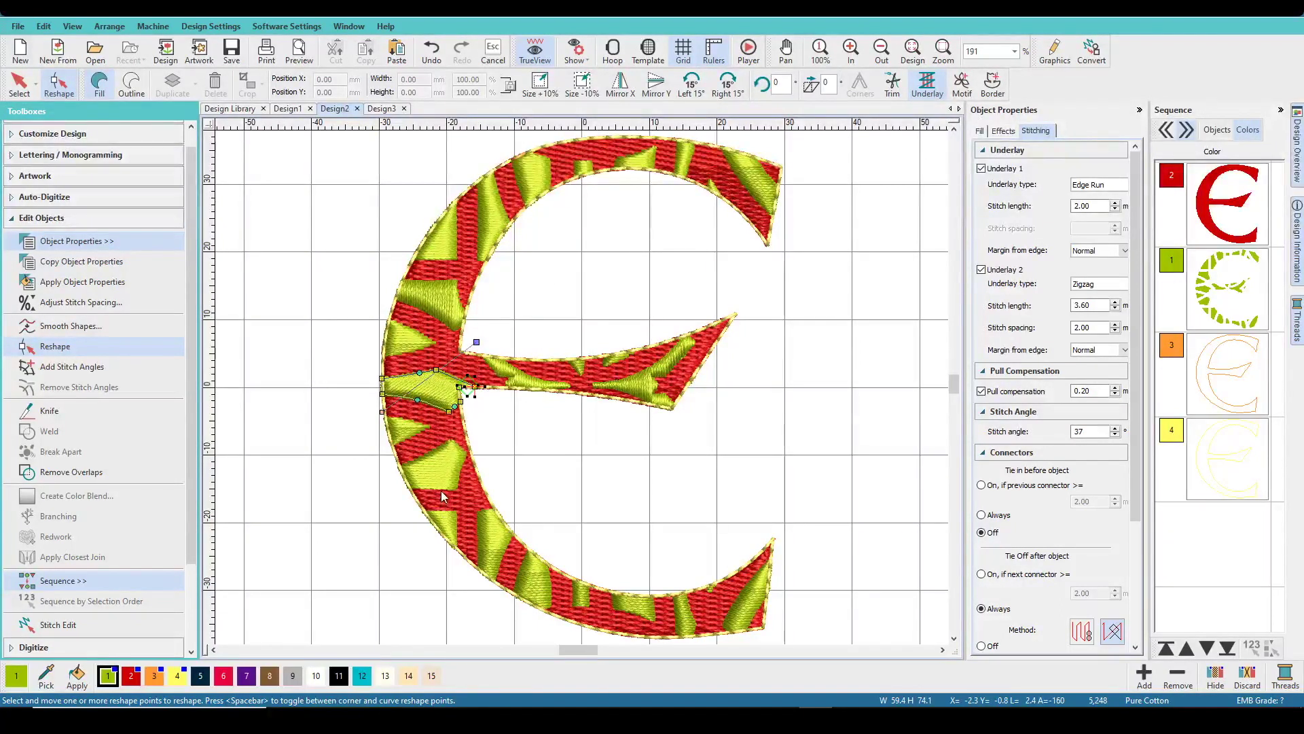
# Step: Set the lower green piece on the E's left stroke to a 144° stitch angle
pyautogui.click(452, 476)
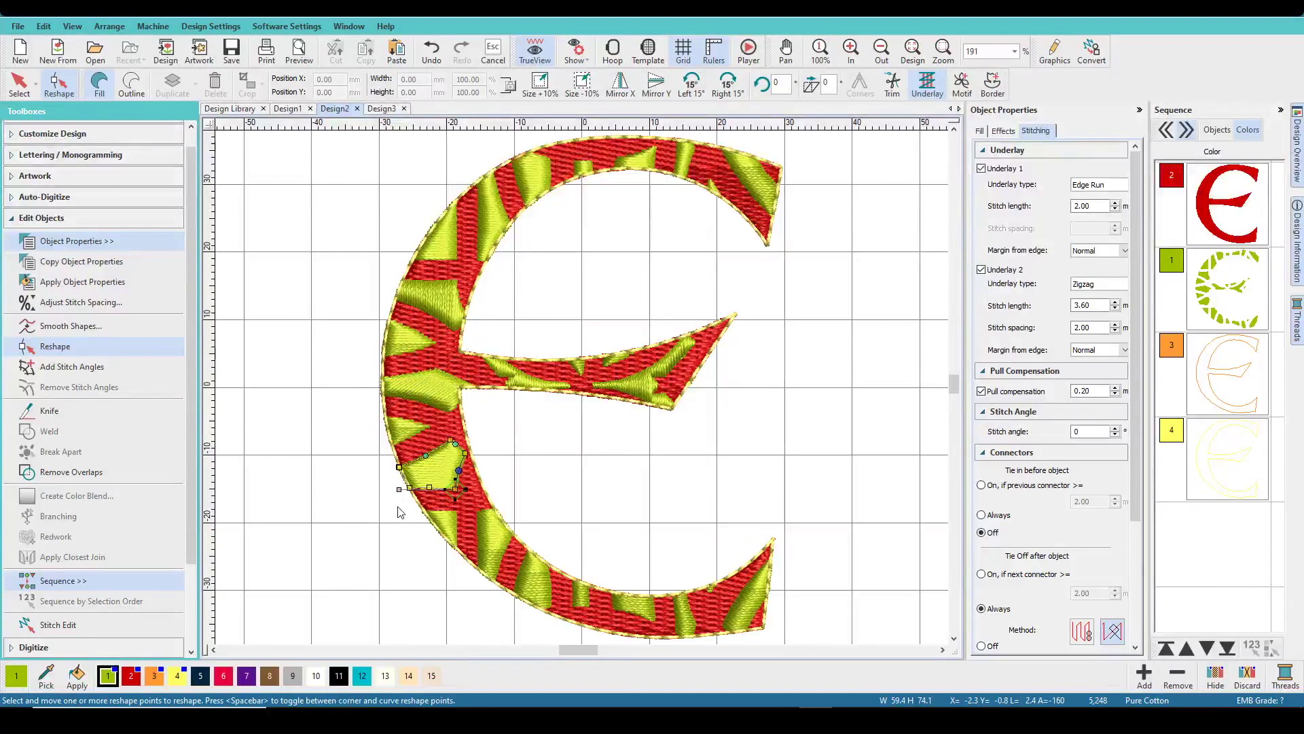
pyautogui.moveTo(401, 492); pyautogui.dragTo(419, 454)
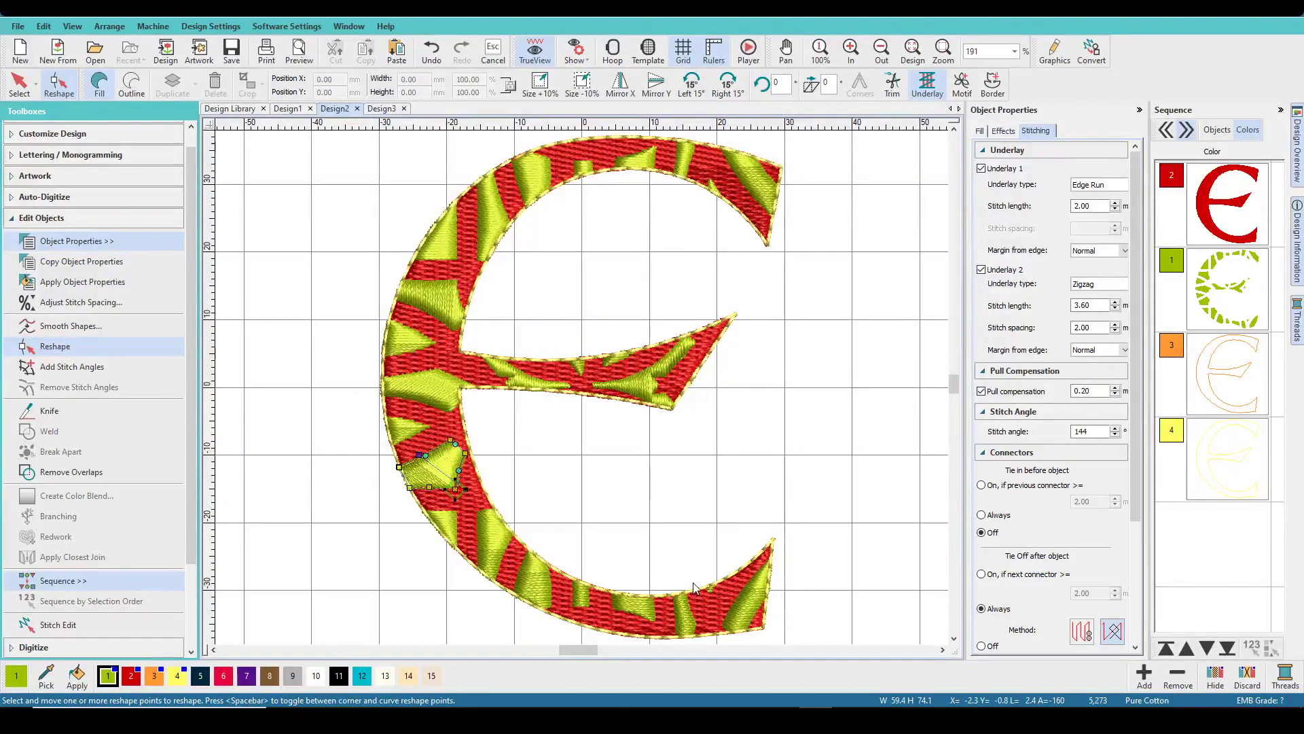
pyautogui.moveTo(662, 560); pyautogui.dragTo(708, 524)
# Step: Zoom in to inspect the small green piece on the lower arm's tip and its stitch-angle point
pyautogui.press('b')
pyautogui.moveTo(597, 440); pyautogui.dragTo(744, 534)
pyautogui.click(433, 323)
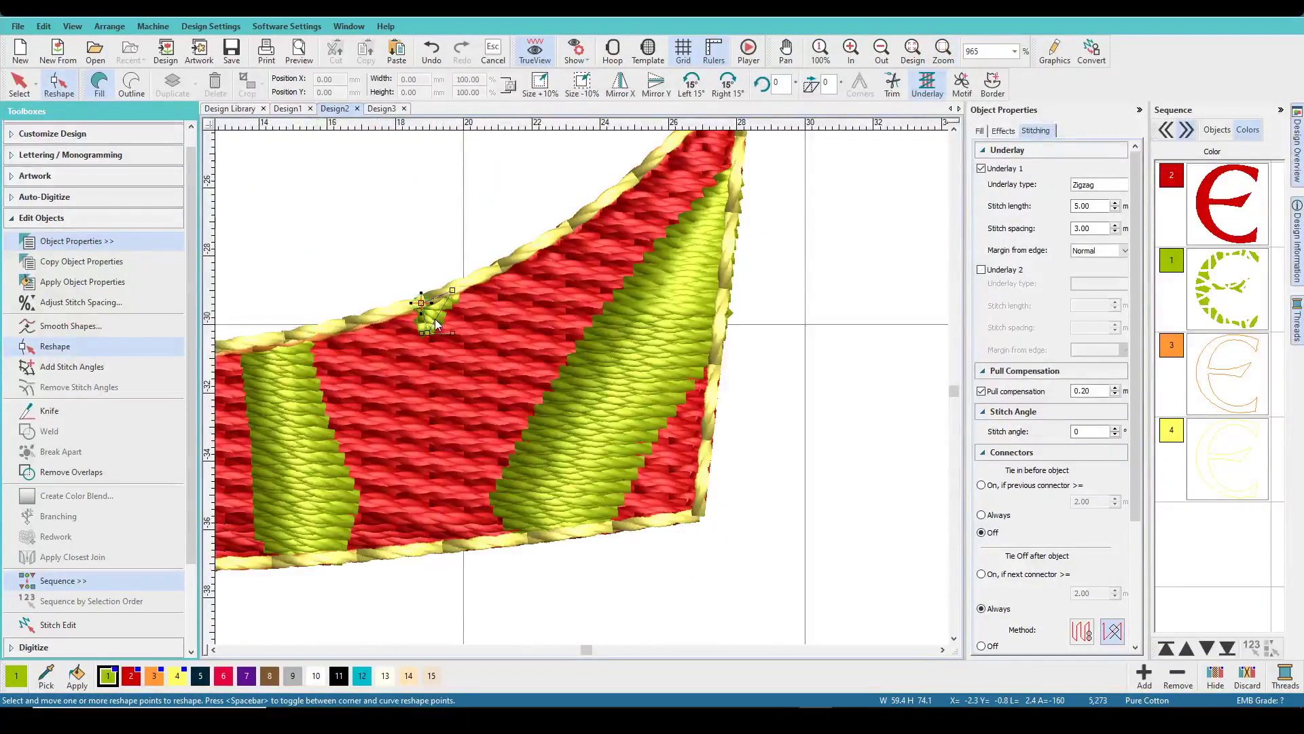
pyautogui.click(453, 332)
pyautogui.press('Escape')
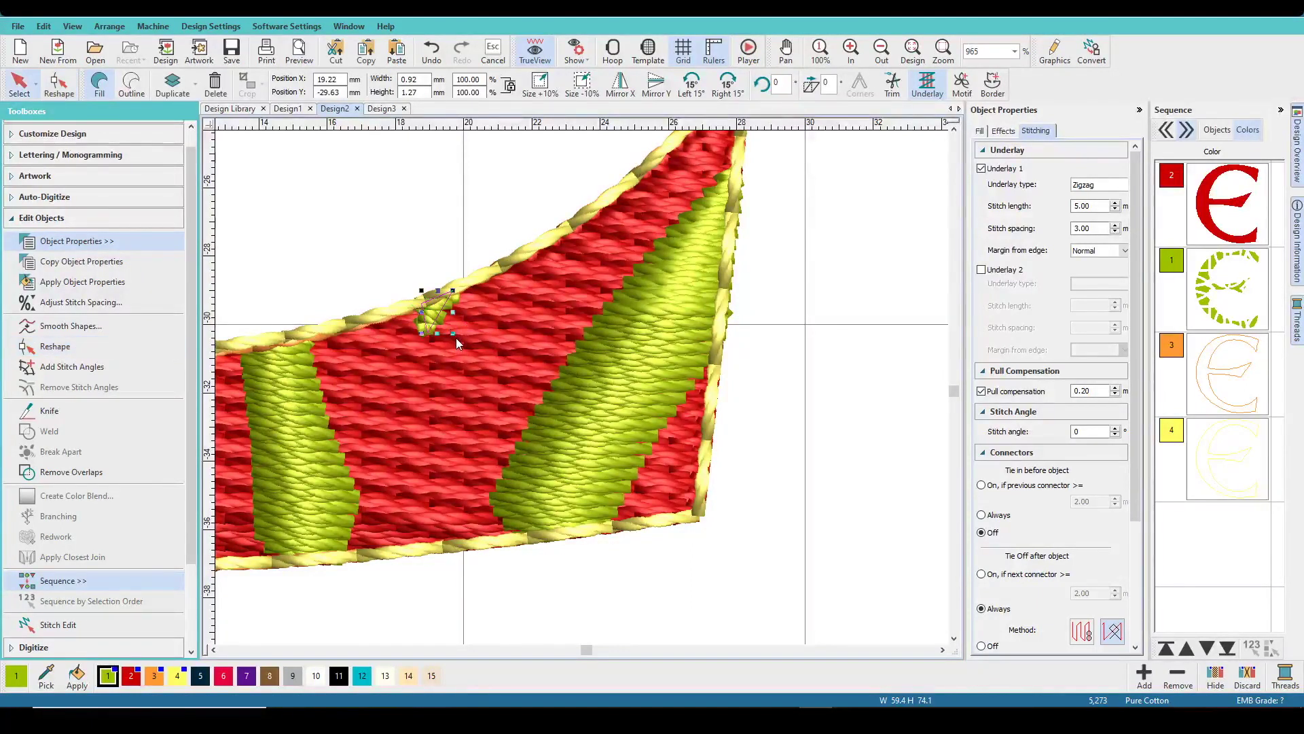
pyautogui.press('0')
# Step: Reshape the crossbar triangle: adjust its tip, drag its top-left corner leftward, and add a left-edge node
pyautogui.click(581, 372)
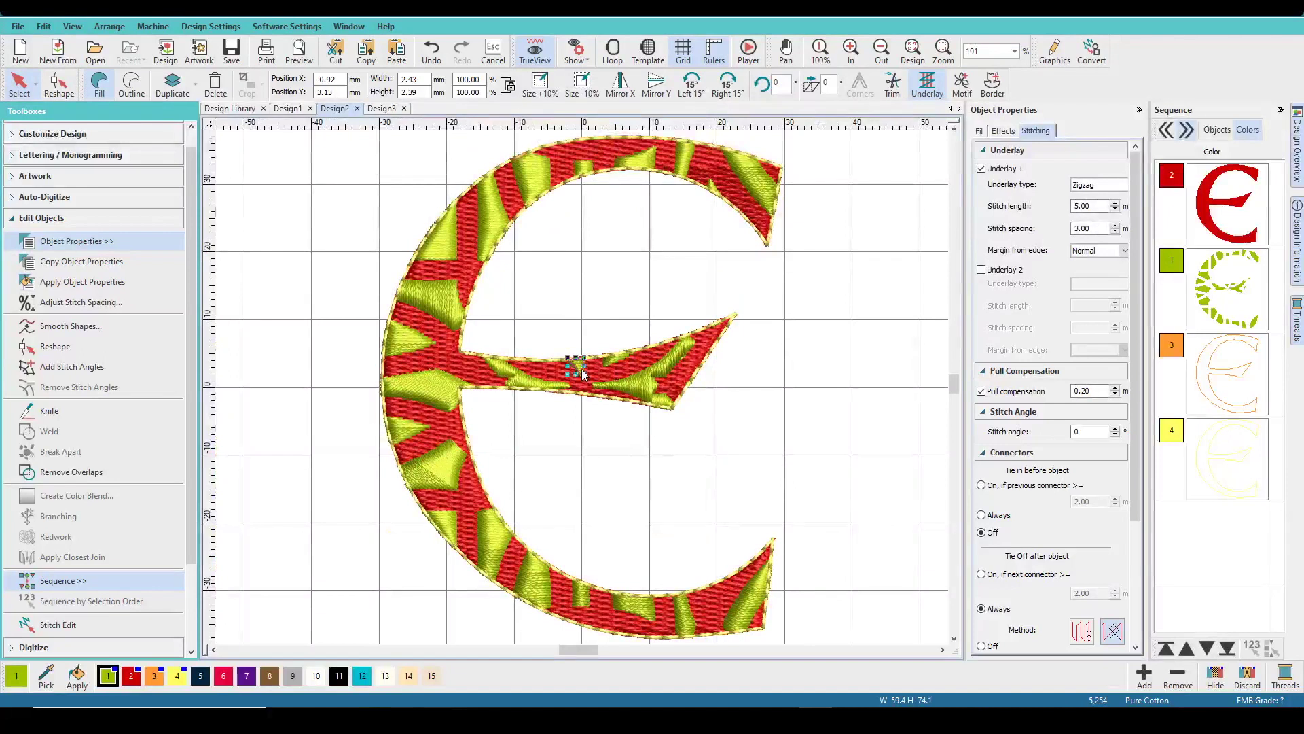
pyautogui.press('b')
pyautogui.moveTo(533, 337); pyautogui.dragTo(655, 442)
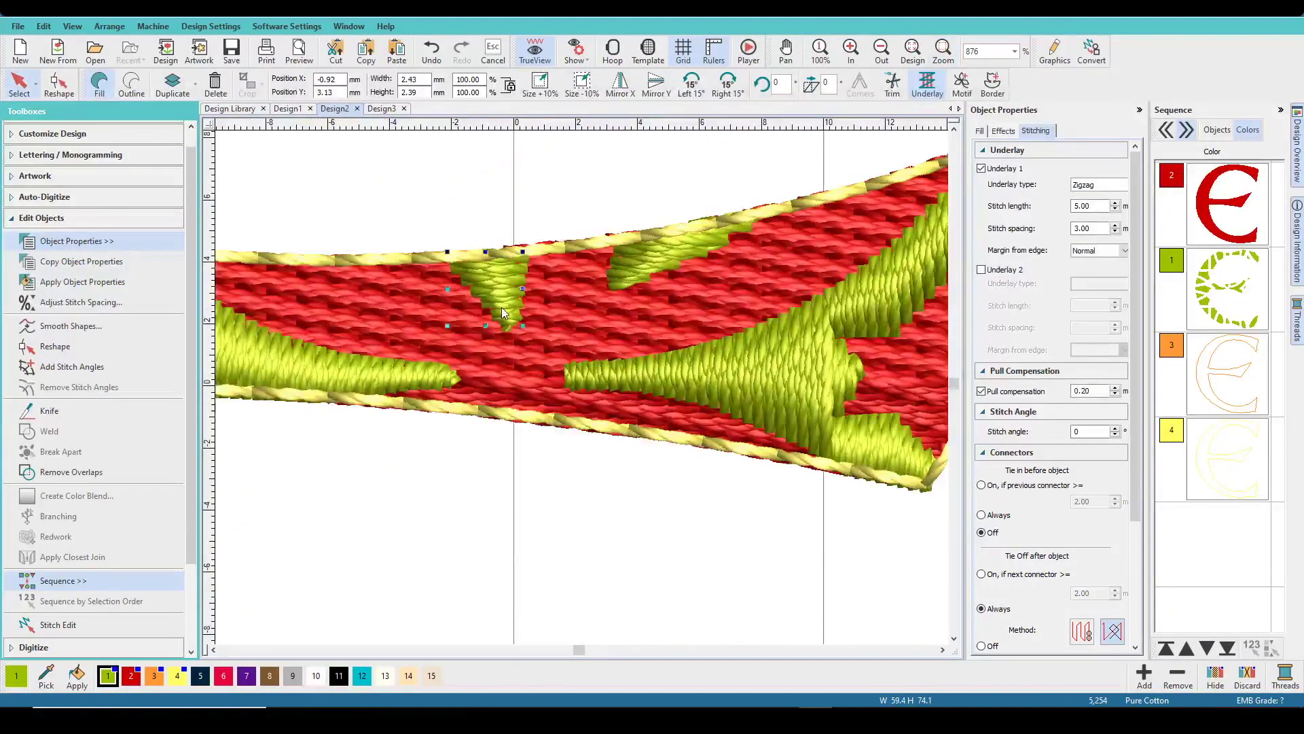
pyautogui.press('h')
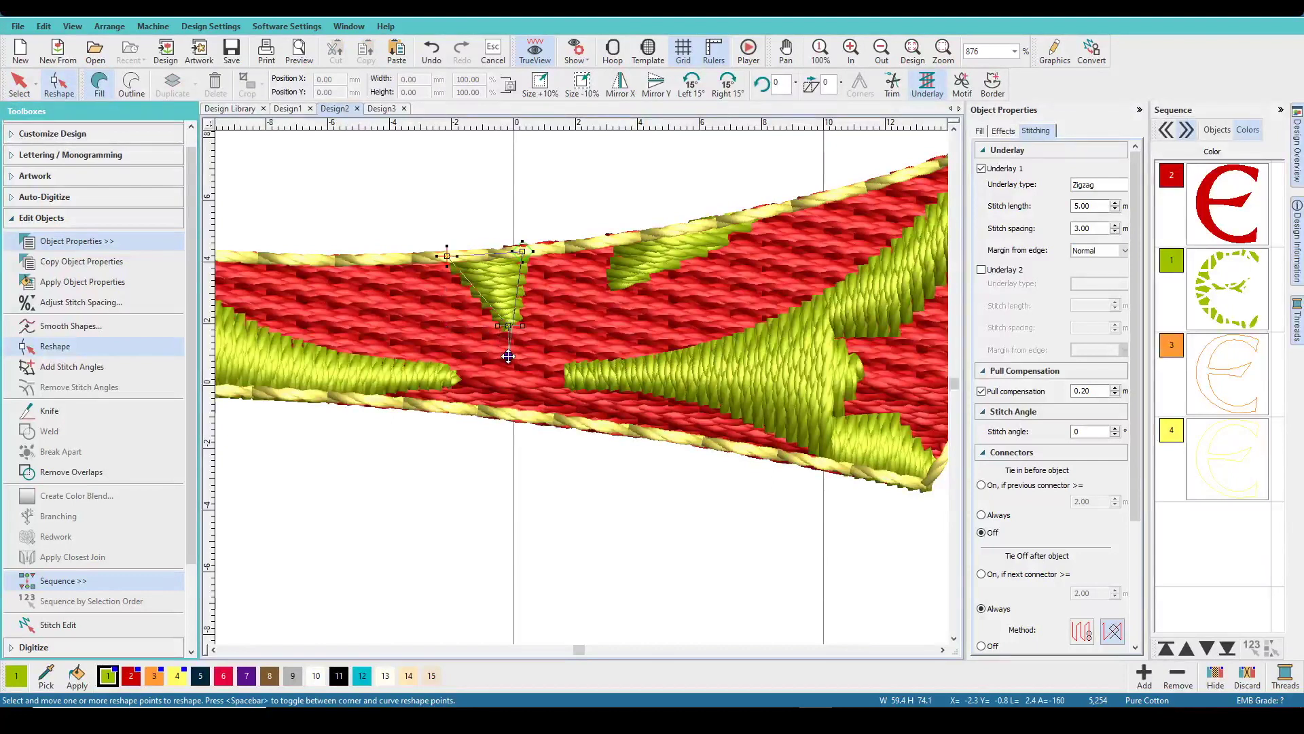
pyautogui.moveTo(508, 356); pyautogui.dragTo(508, 356)
pyautogui.moveTo(447, 257); pyautogui.dragTo(412, 262)
pyautogui.click(483, 329)
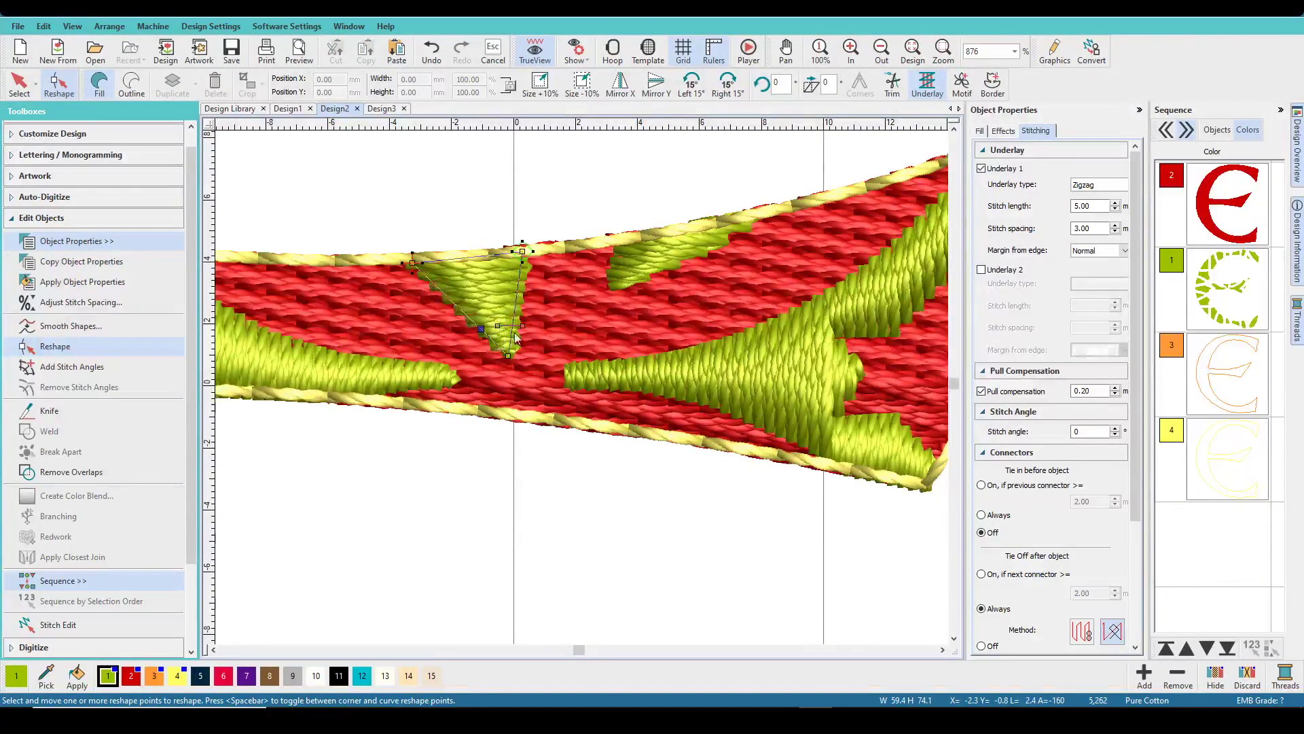
pyautogui.press('Escape')
pyautogui.press('0')
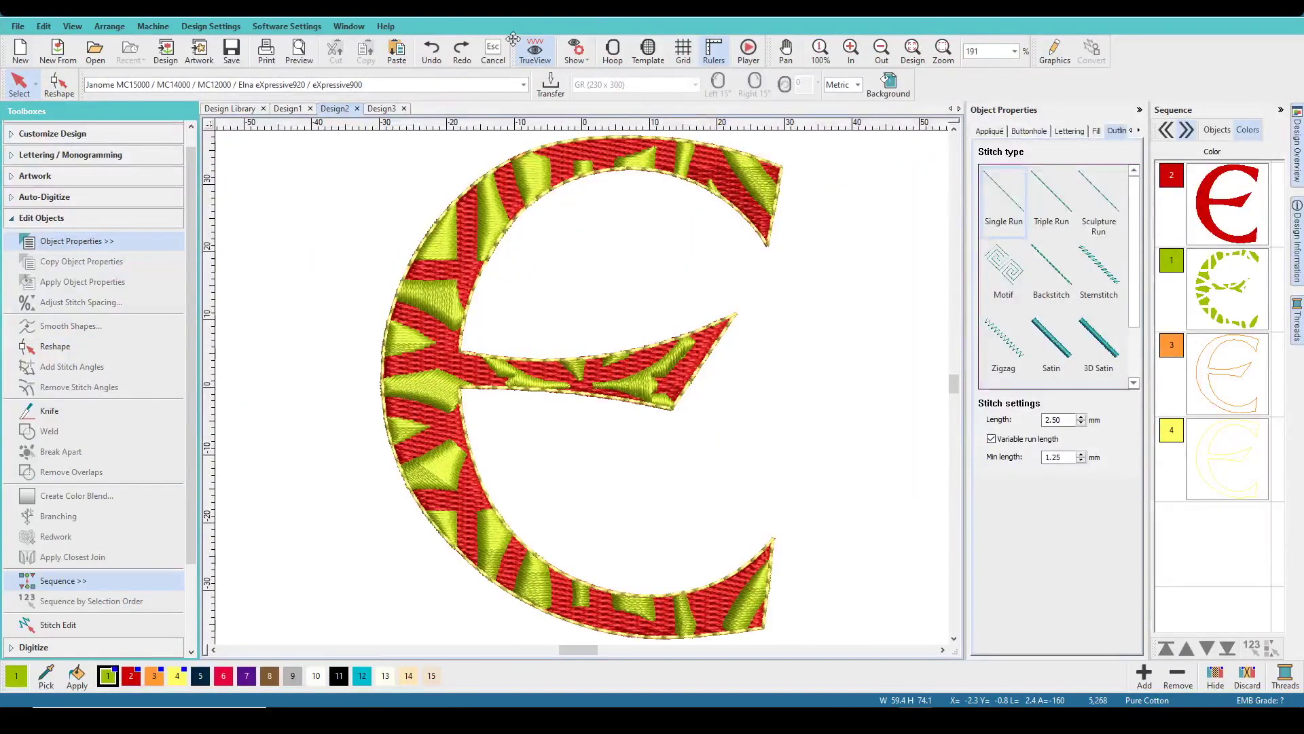
# Step: With TrueView off, move the colour 3 outline ahead of the green block and recolour it colour 1
pyautogui.click(534, 53)
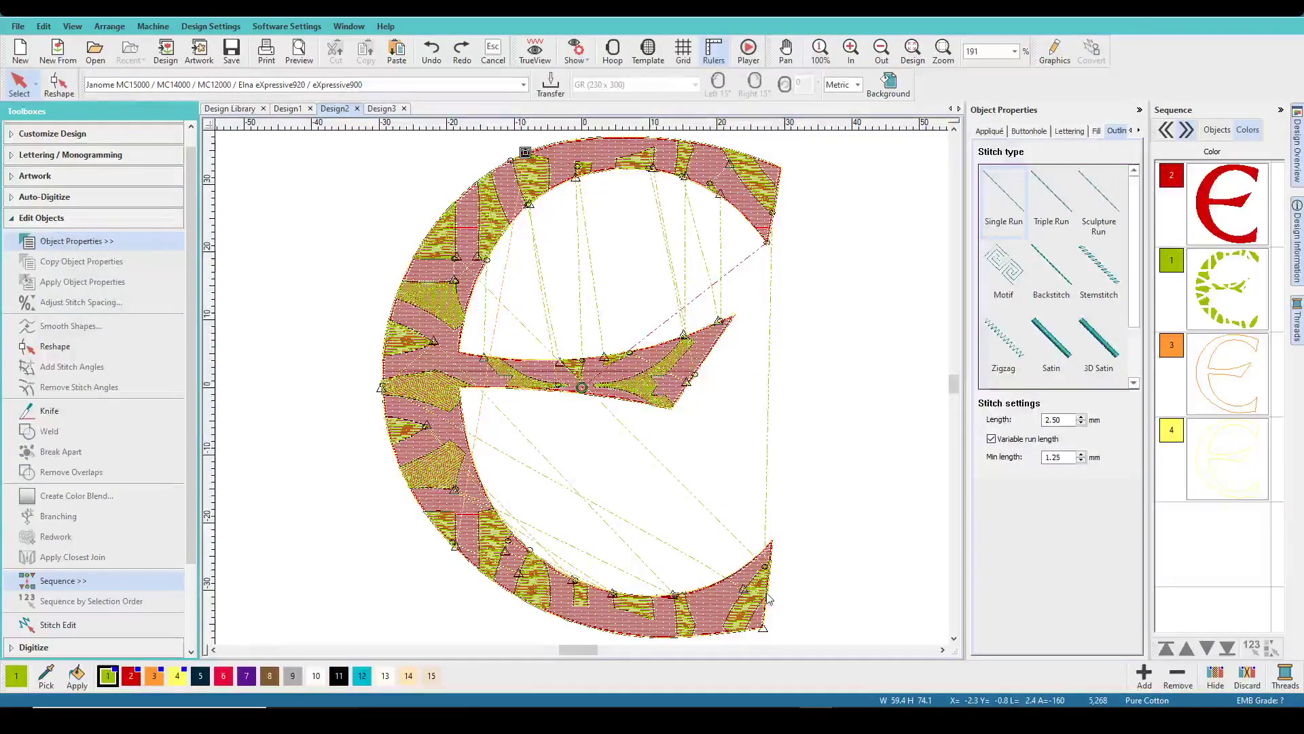
pyautogui.click(1209, 378)
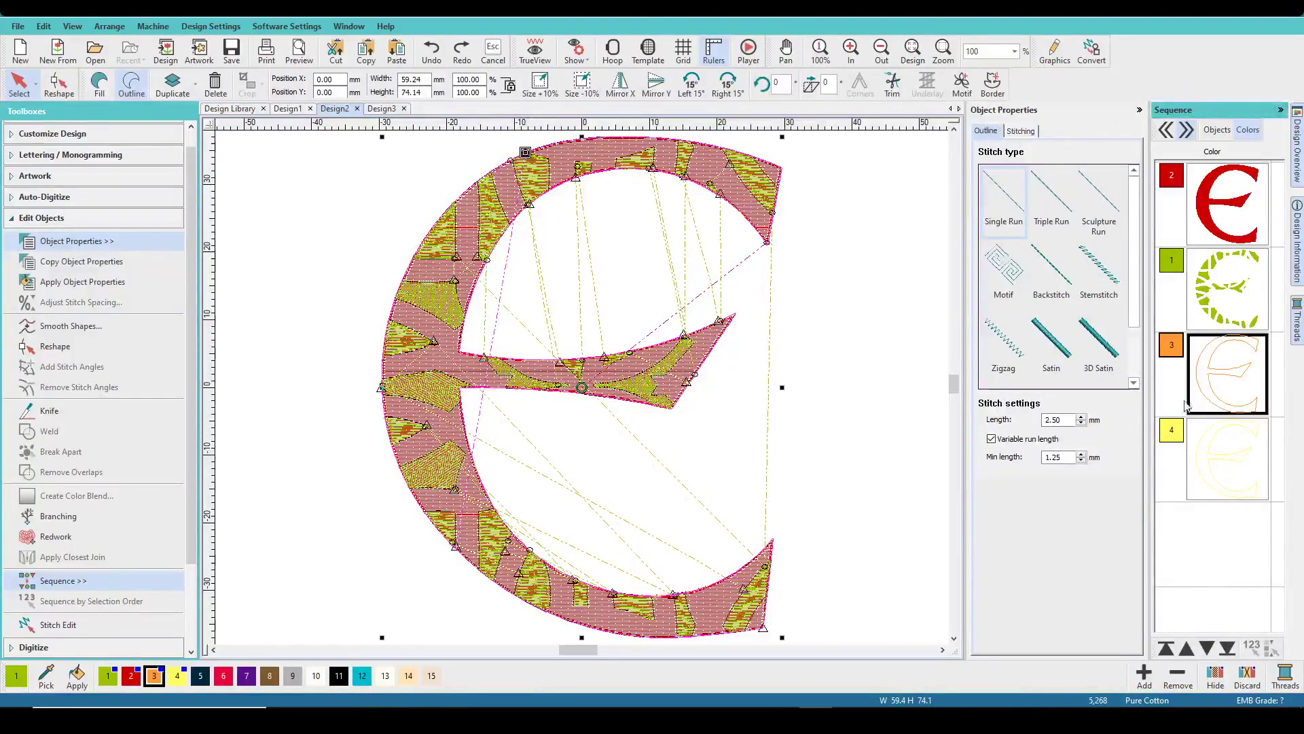
pyautogui.click(1189, 649)
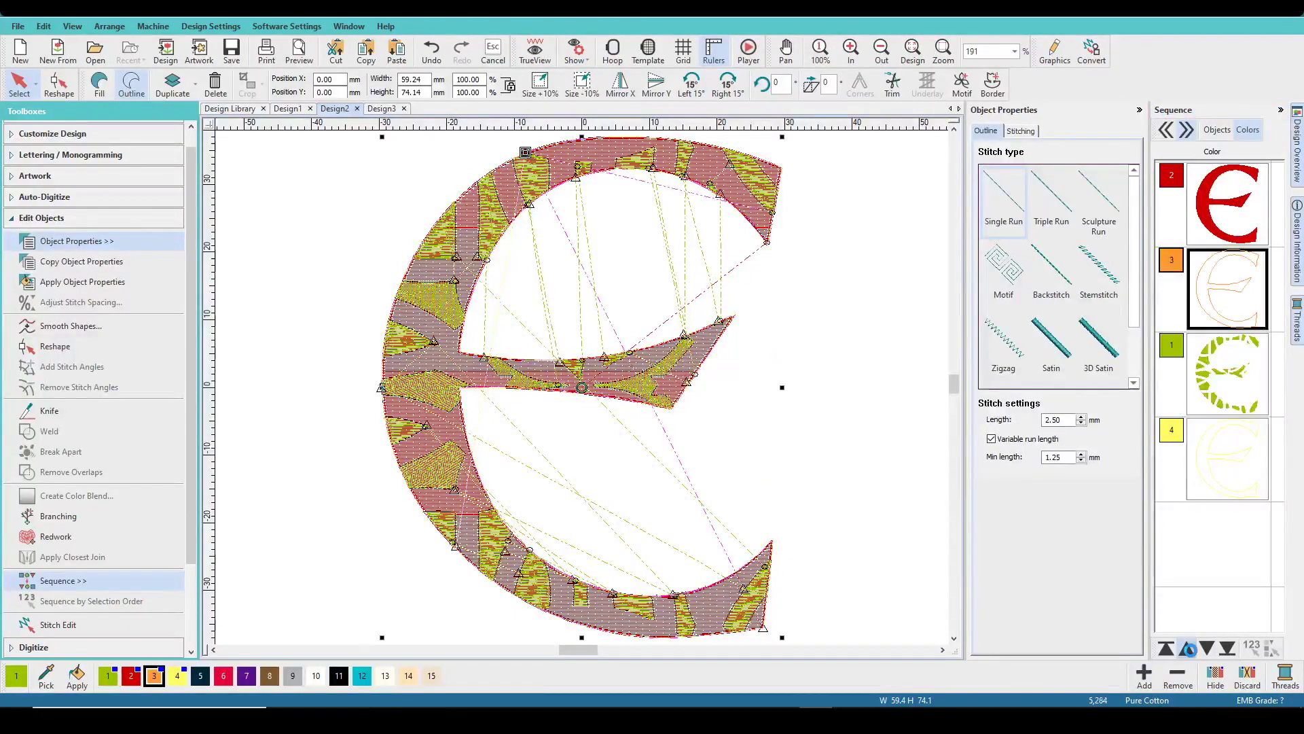
pyautogui.click(107, 676)
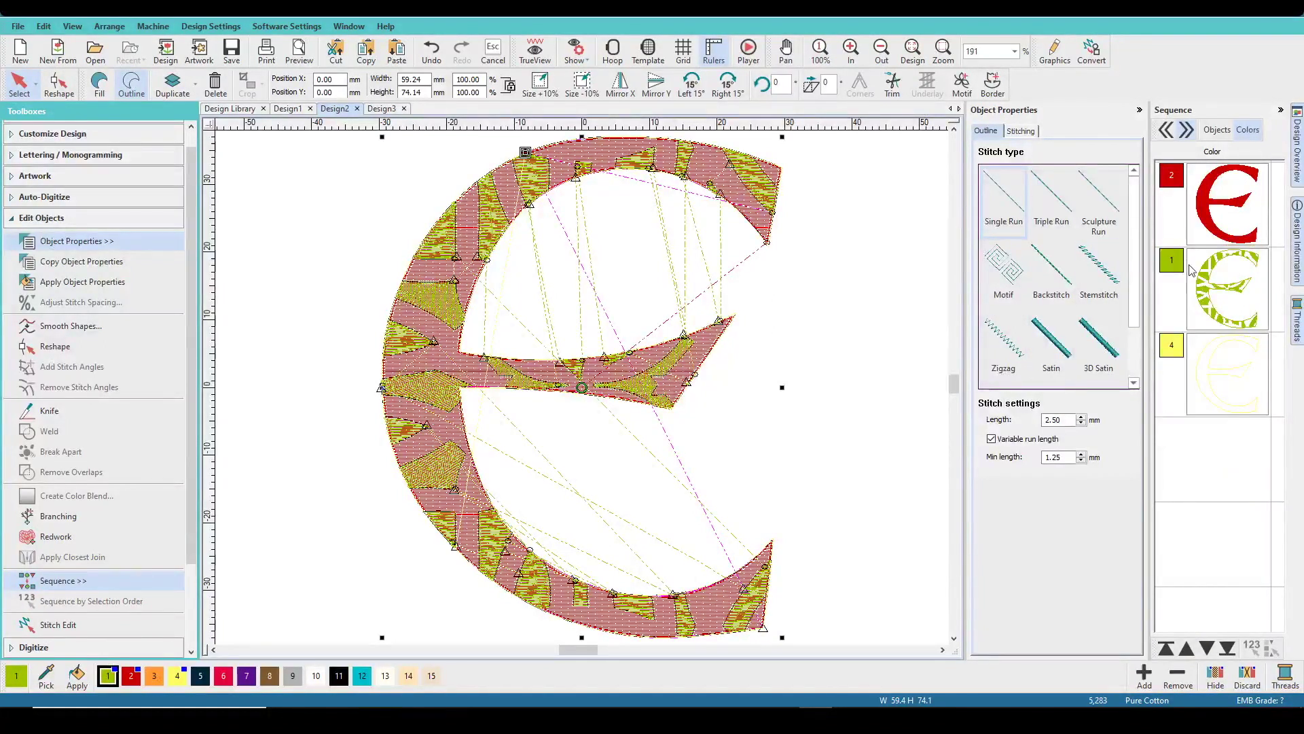
# Step: Branch all green colour 1 objects with a set exit point, then restore TrueView
pyautogui.click(1206, 299)
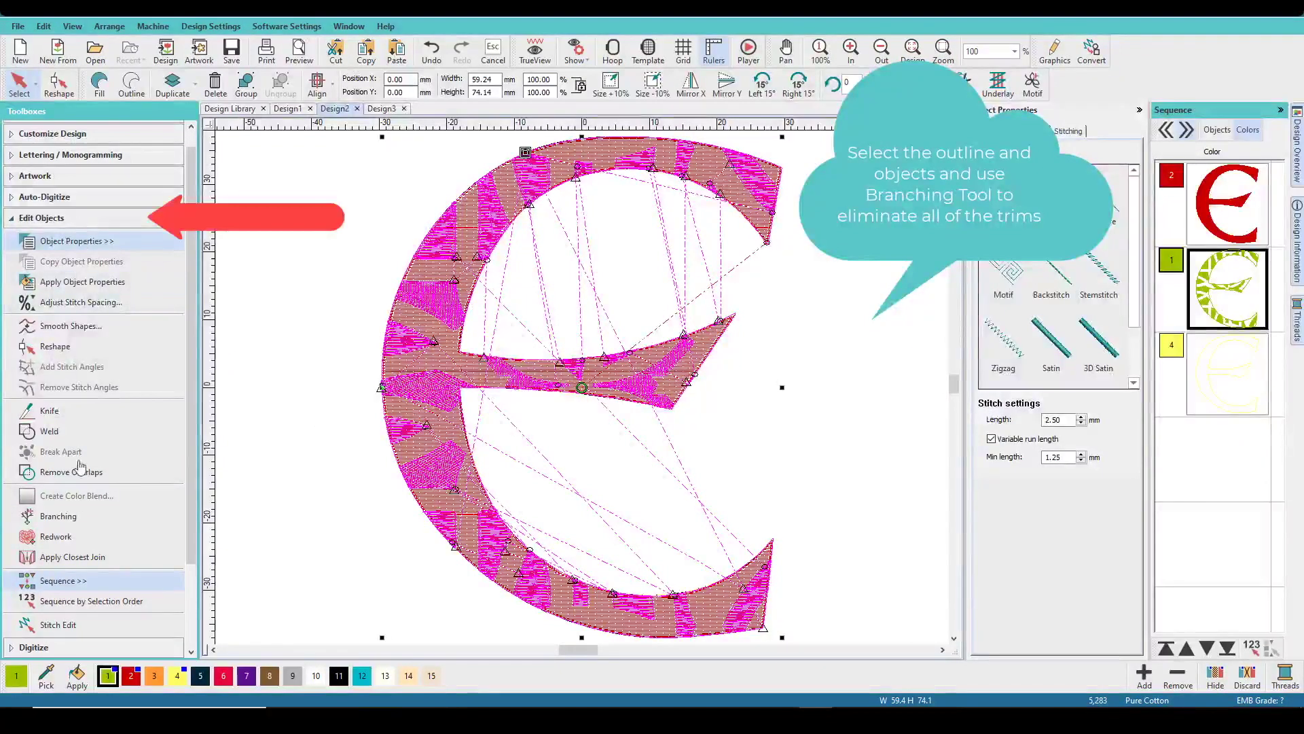
pyautogui.click(57, 517)
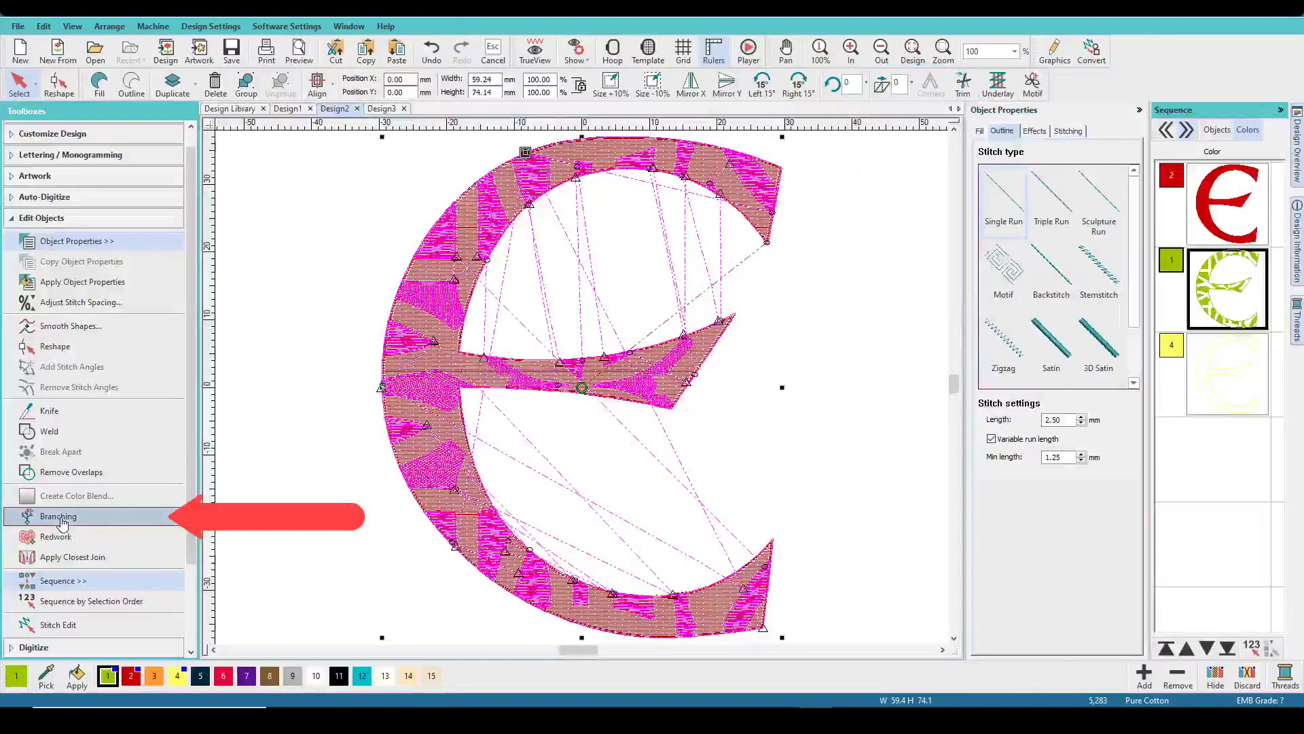
pyautogui.click(383, 388)
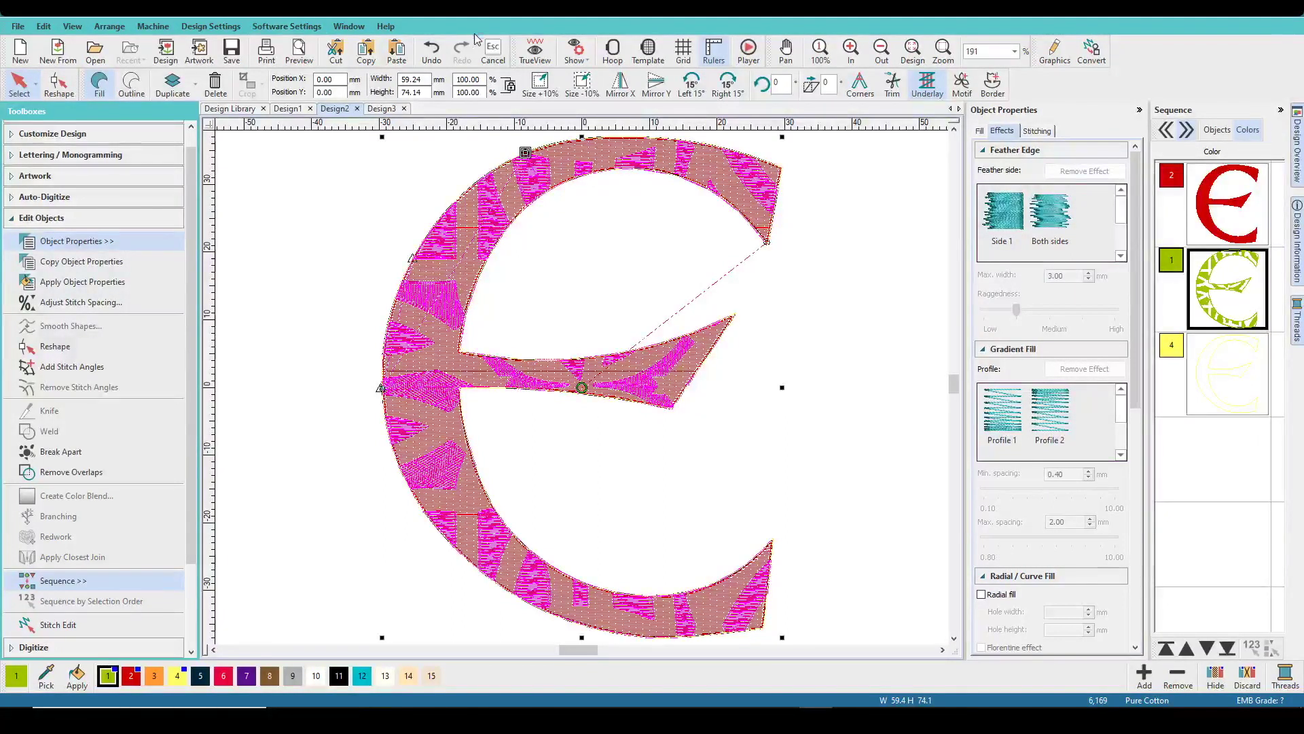
pyautogui.click(536, 50)
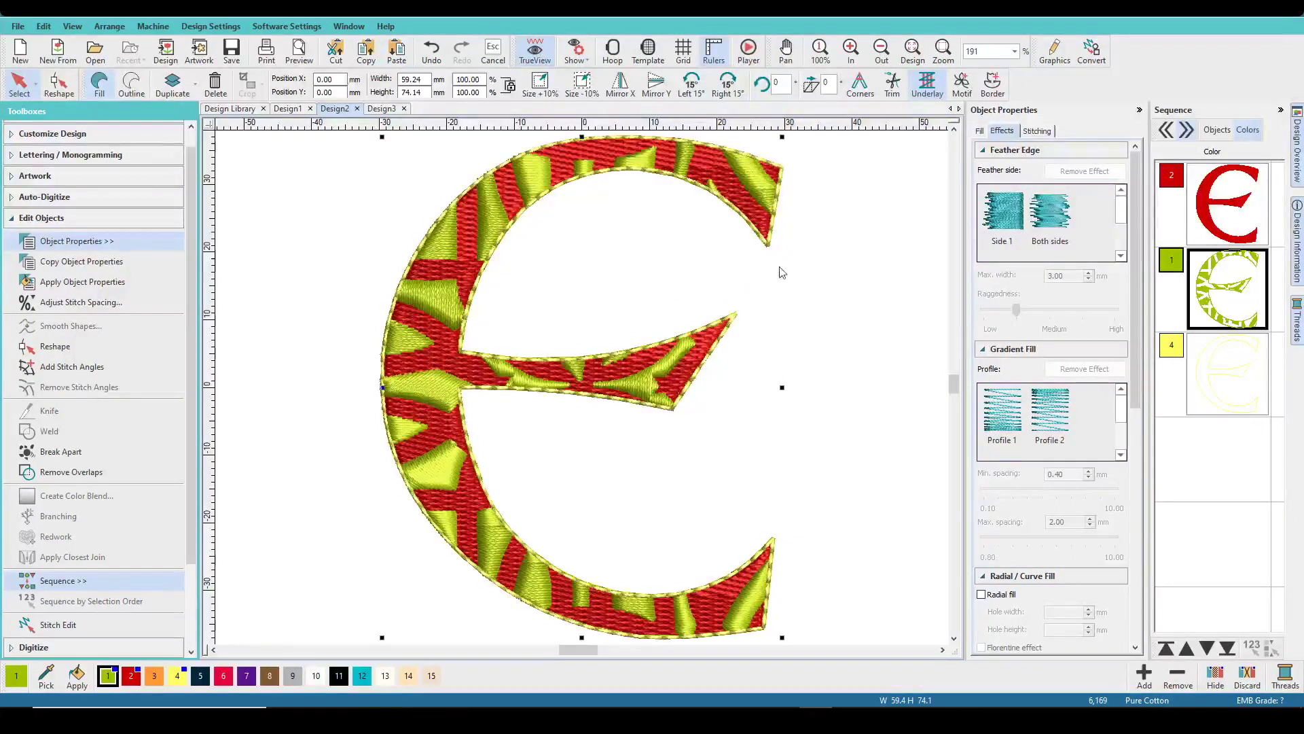
# Step: Select the colour 4 outline and generate a 1.25 mm Stemstitch offset outline around the E
pyautogui.click(881, 421)
pyautogui.click(1238, 386)
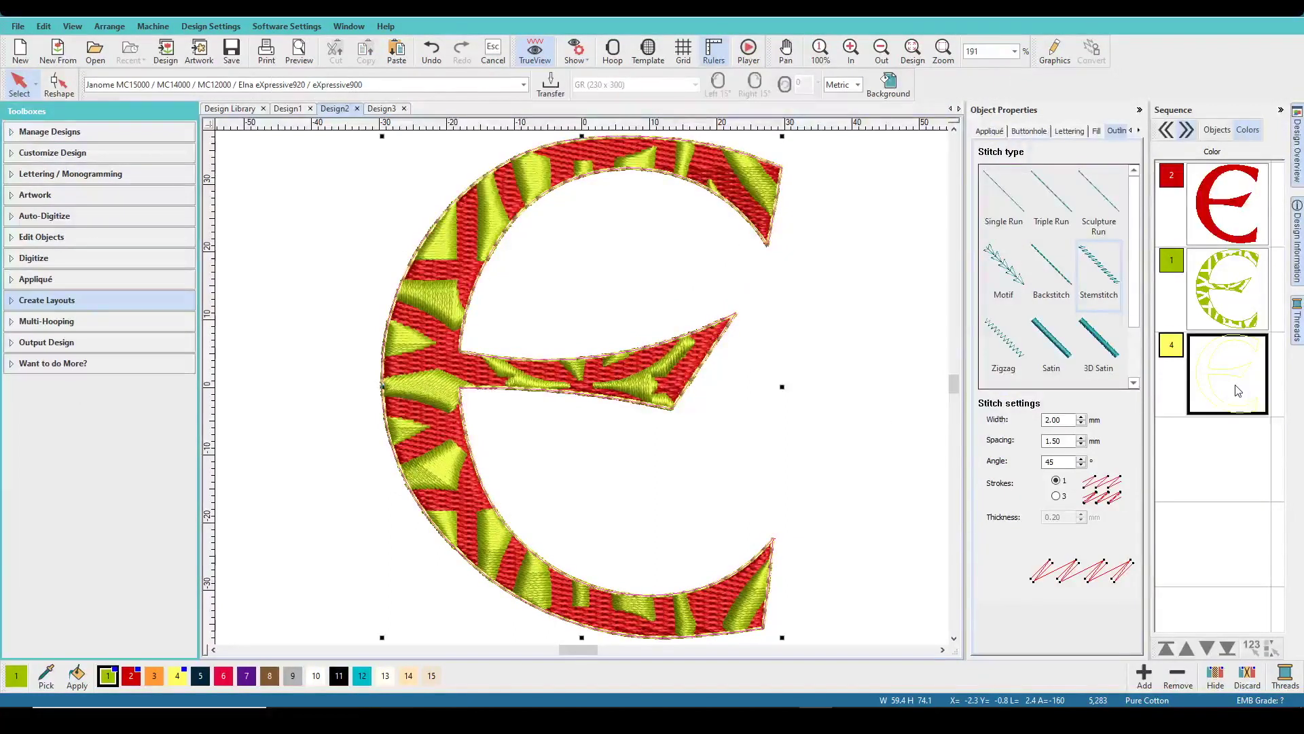
pyautogui.click(68, 300)
pyautogui.click(102, 560)
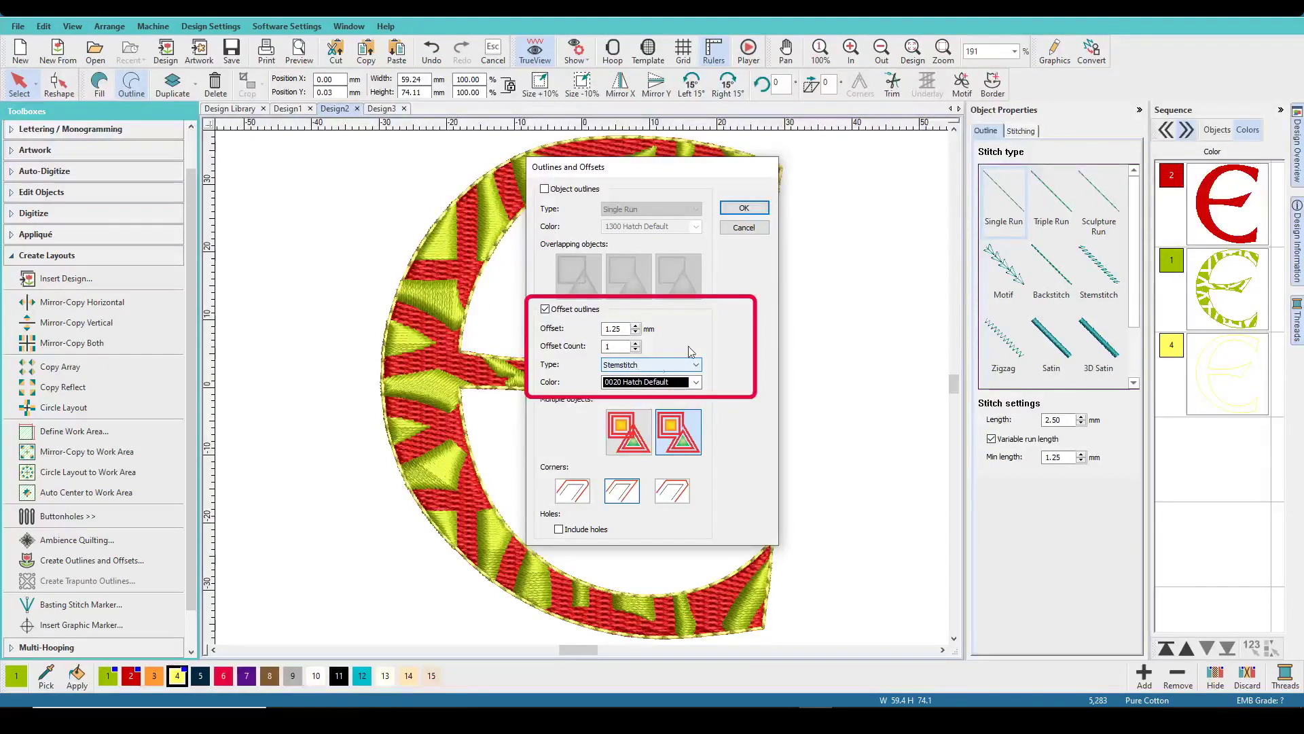
pyautogui.click(749, 208)
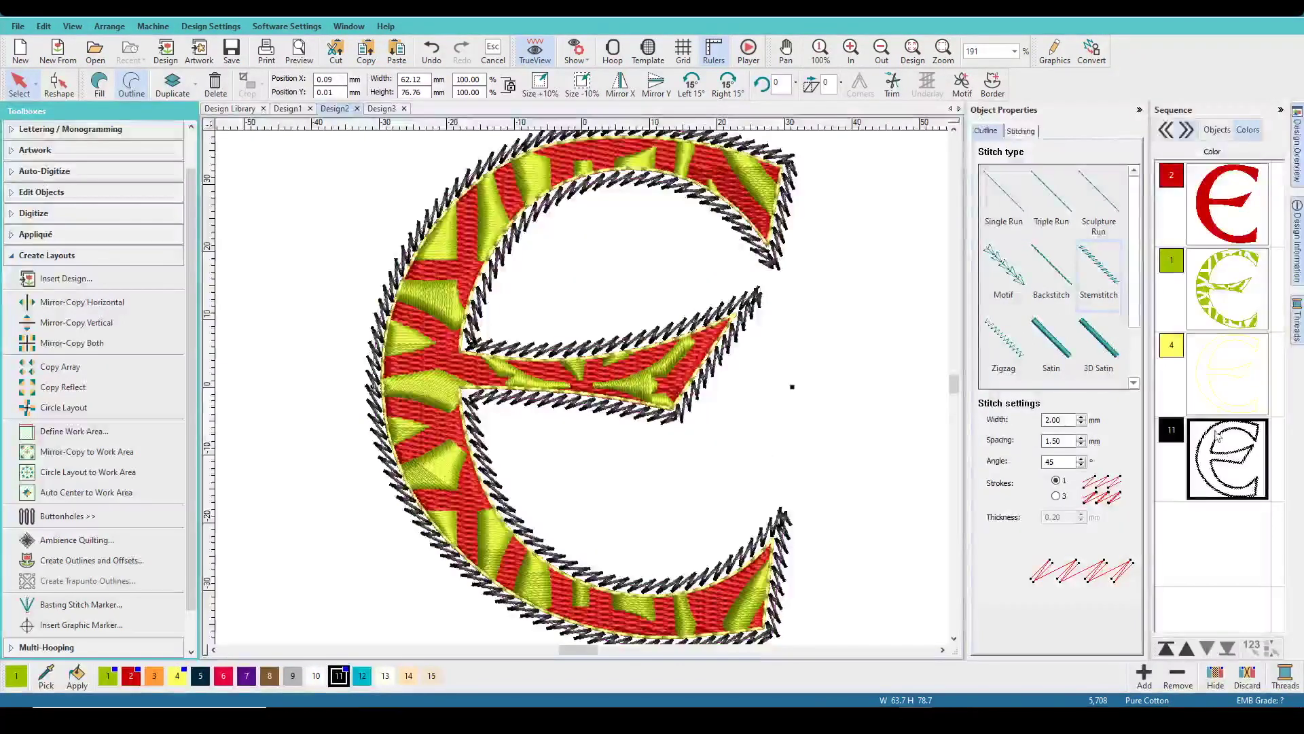
# Step: Make the offset outline teal colour 12 Arrow07 motifs, 2 × 1.5 mm with 1.5 mm spacing
pyautogui.click(1011, 274)
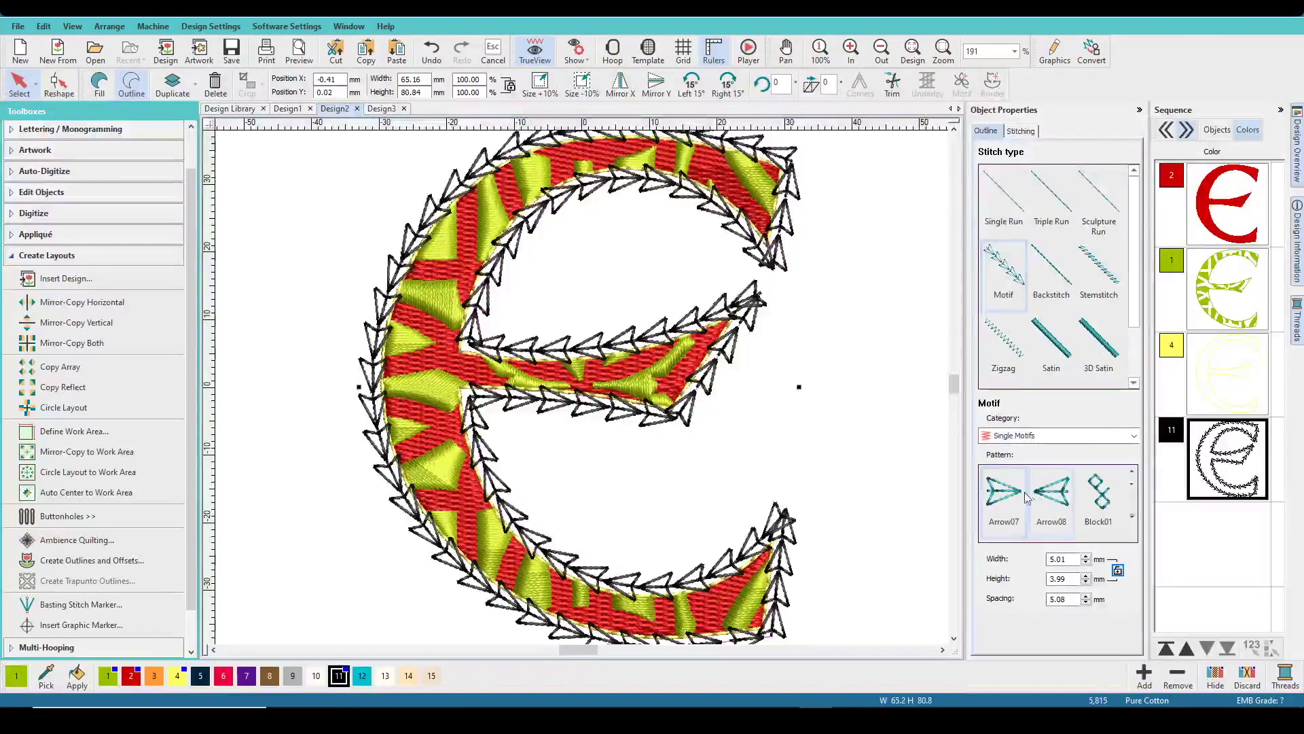
pyautogui.click(1076, 559)
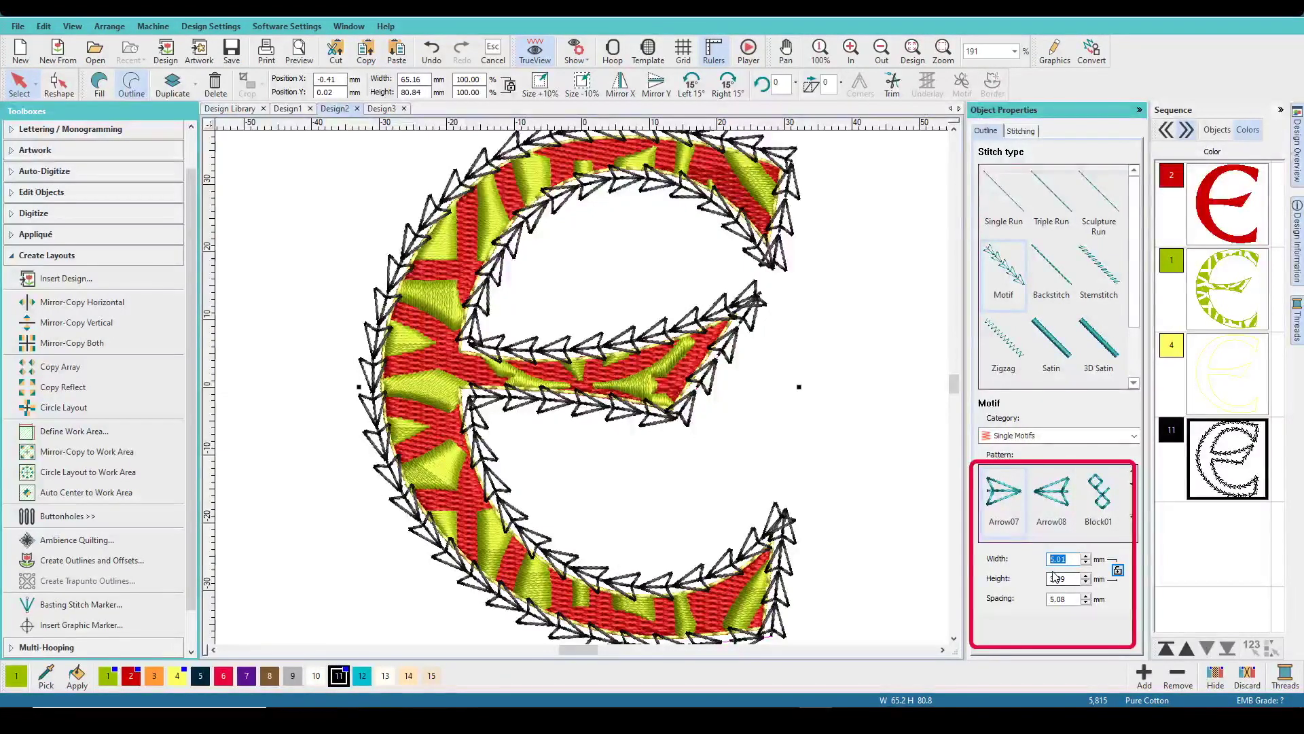
pyautogui.write('2')
pyautogui.click(1070, 580)
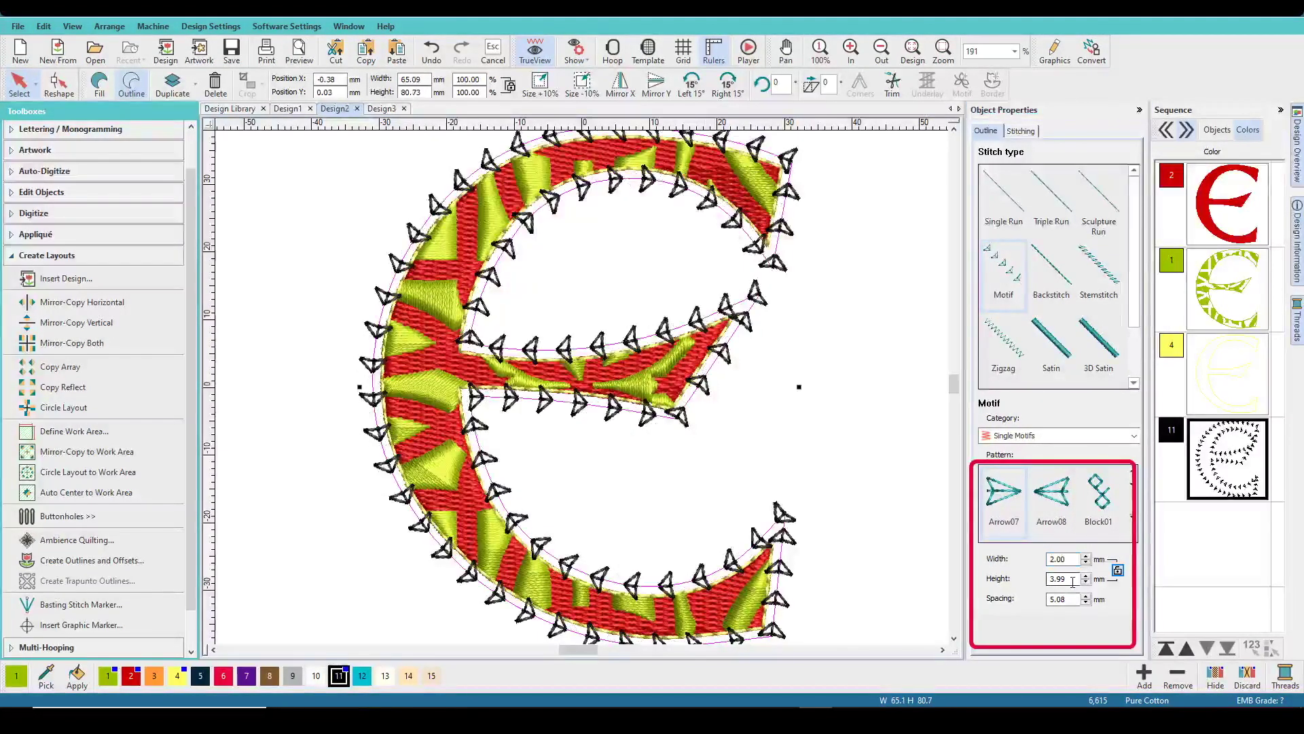
pyautogui.doubleClick(1067, 579)
pyautogui.write('1.50')
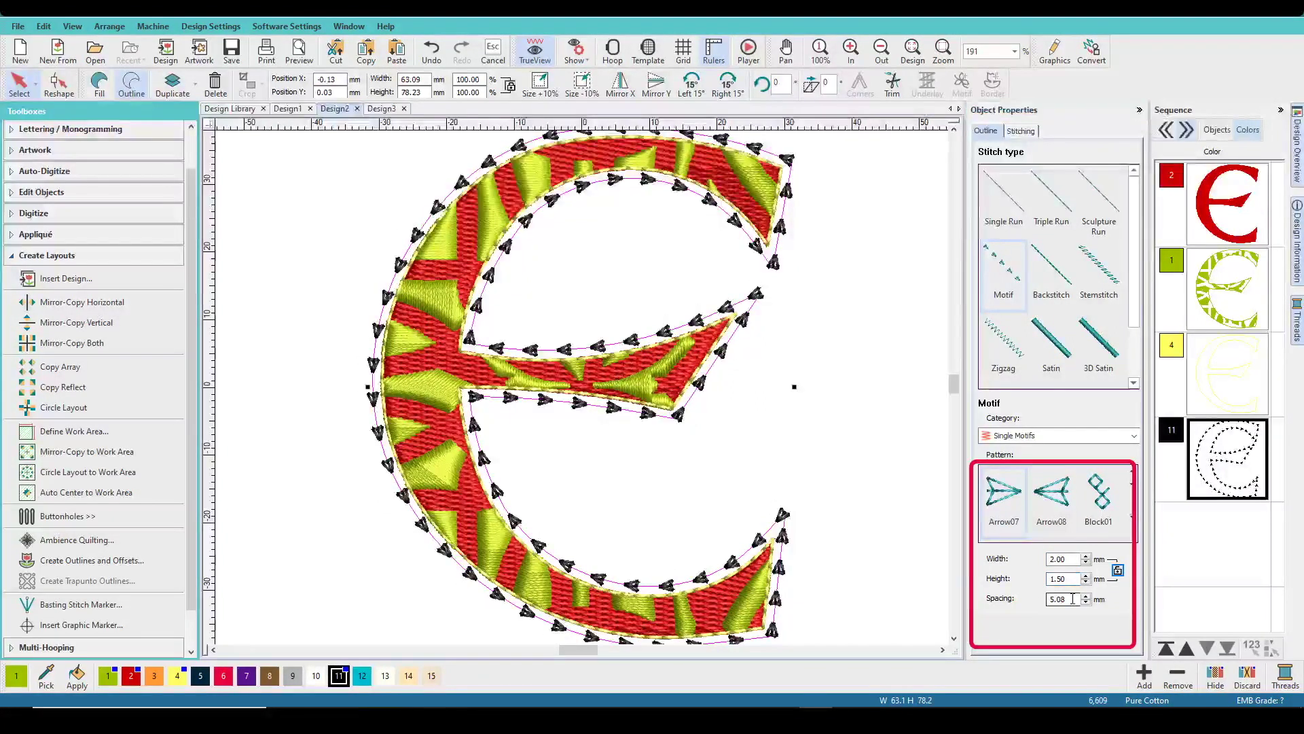
pyautogui.moveTo(1072, 599); pyautogui.dragTo(1045, 599)
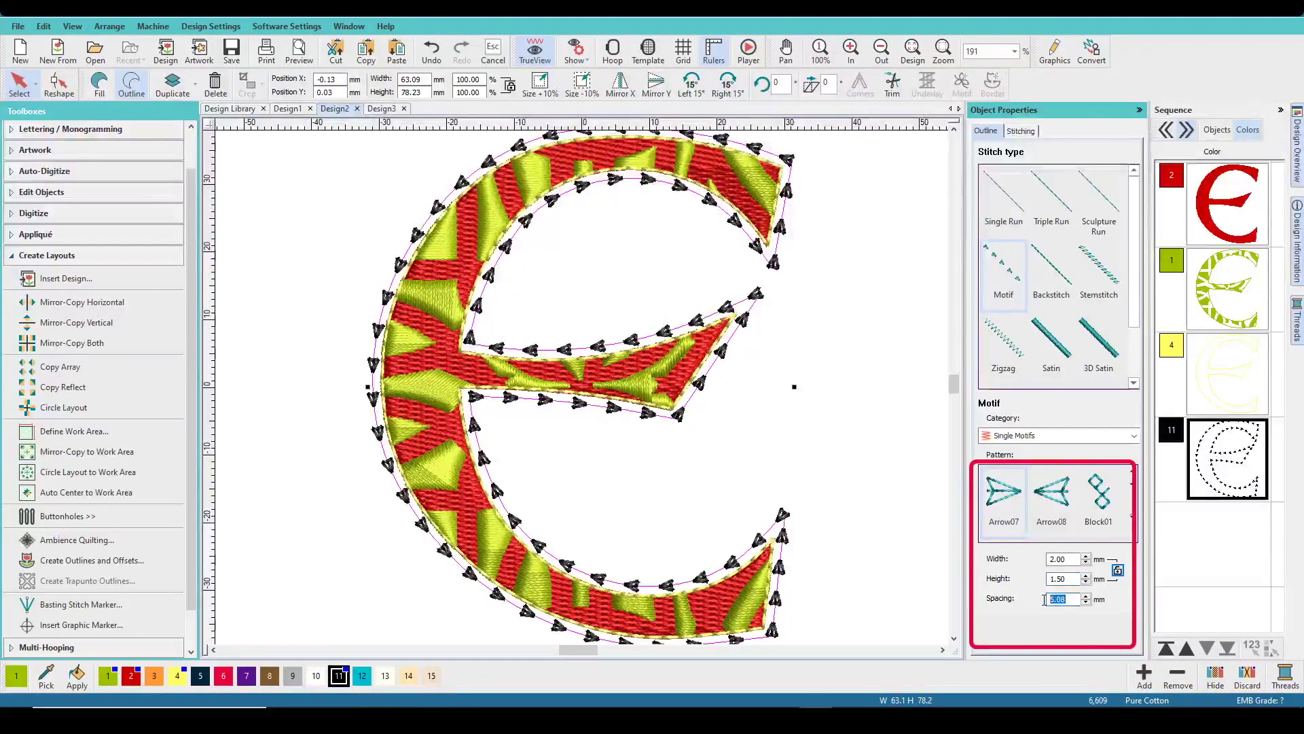
pyautogui.write('1.5')
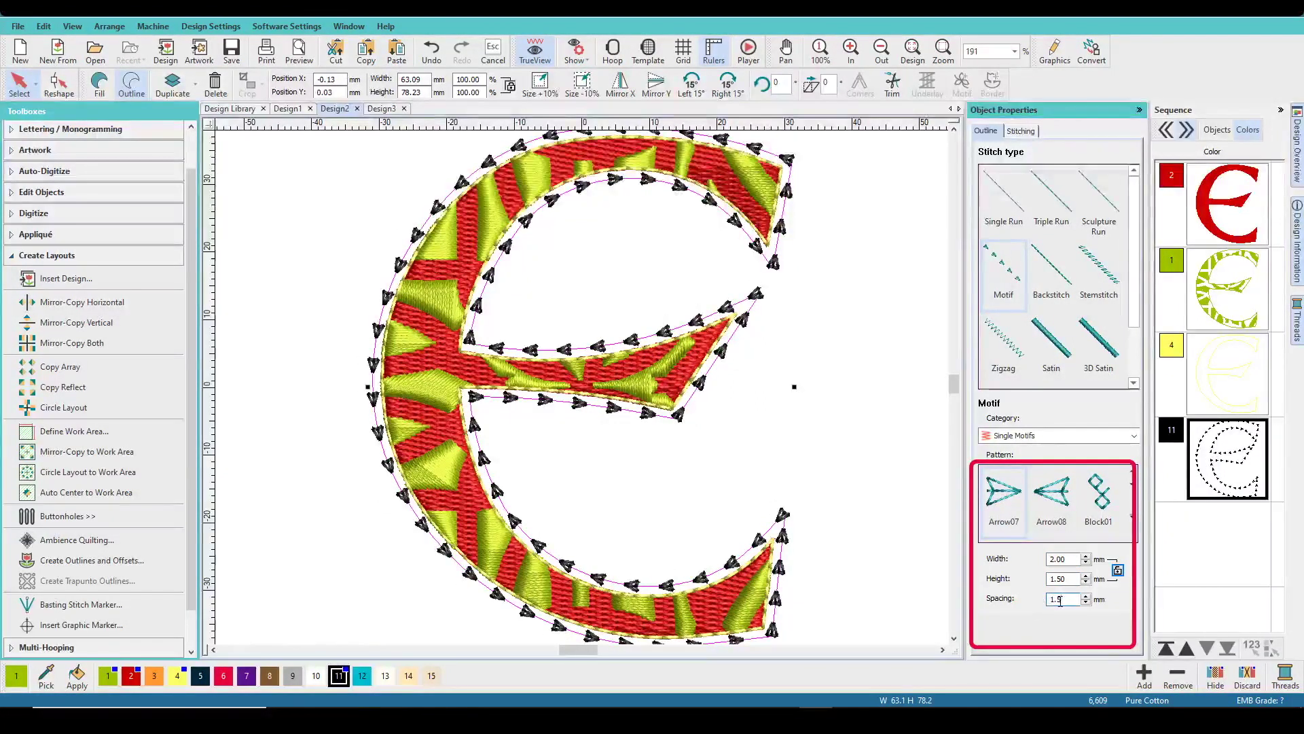
pyautogui.press('Return')
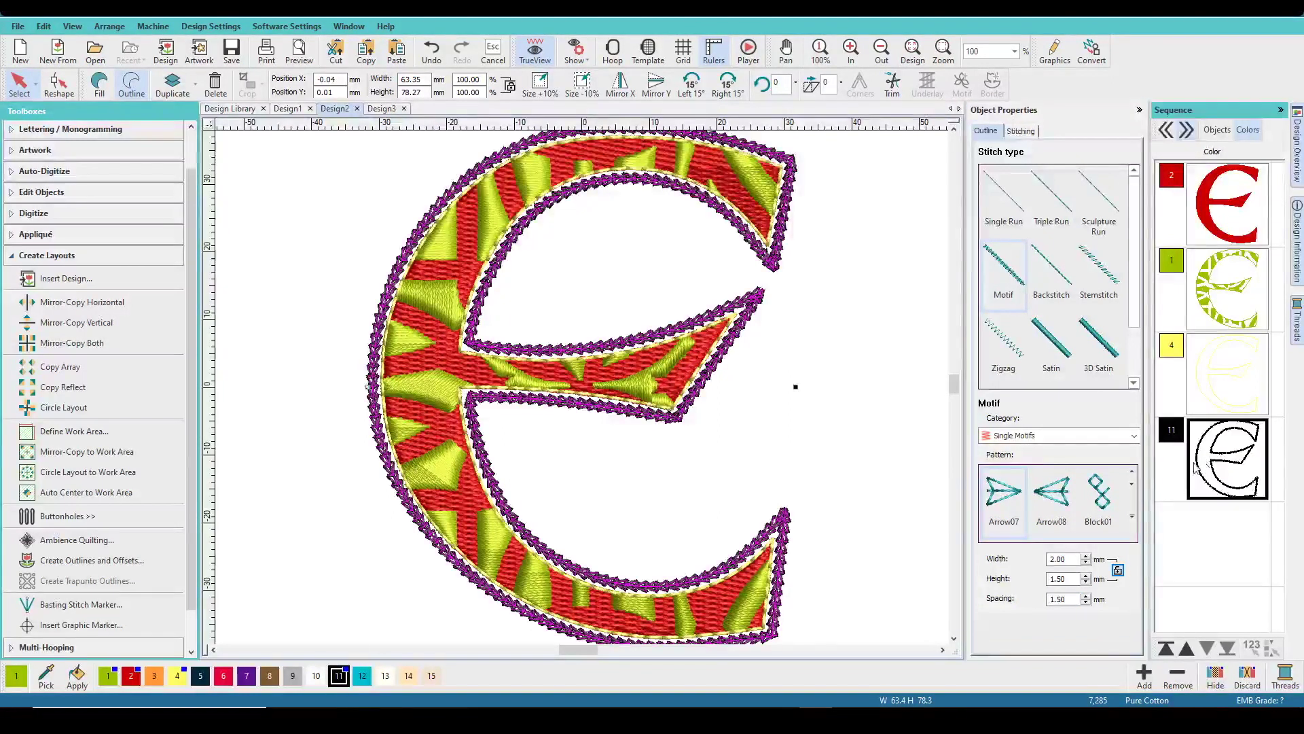
pyautogui.click(362, 675)
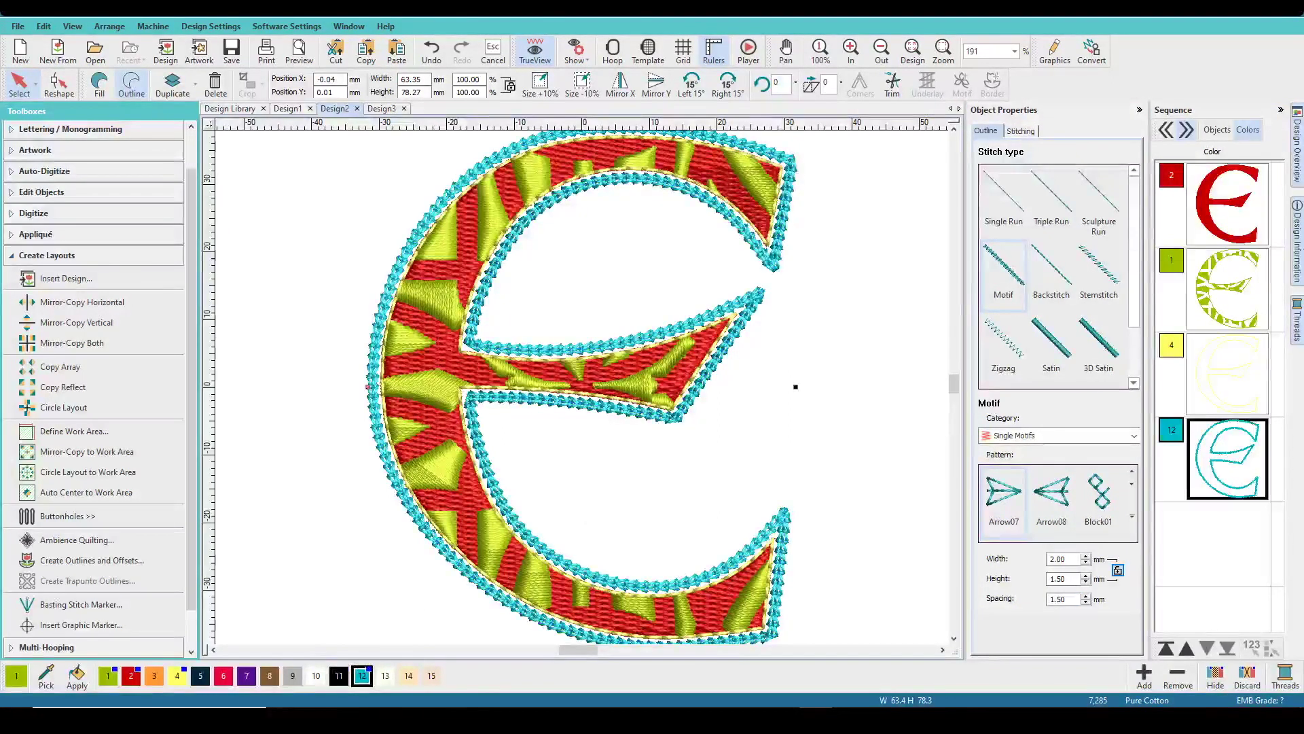
pyautogui.click(1206, 372)
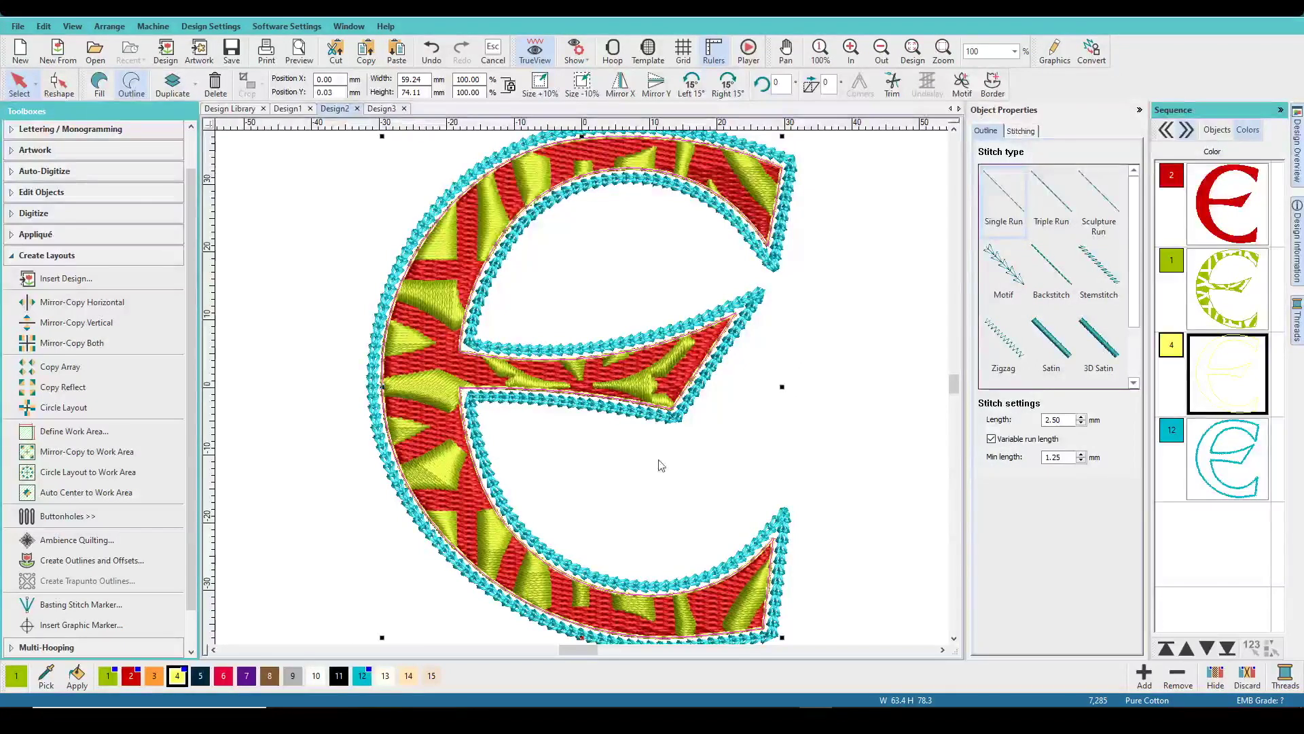
# Step: Delete the pale colour 4 outline and deselect the design
pyautogui.press('Delete')
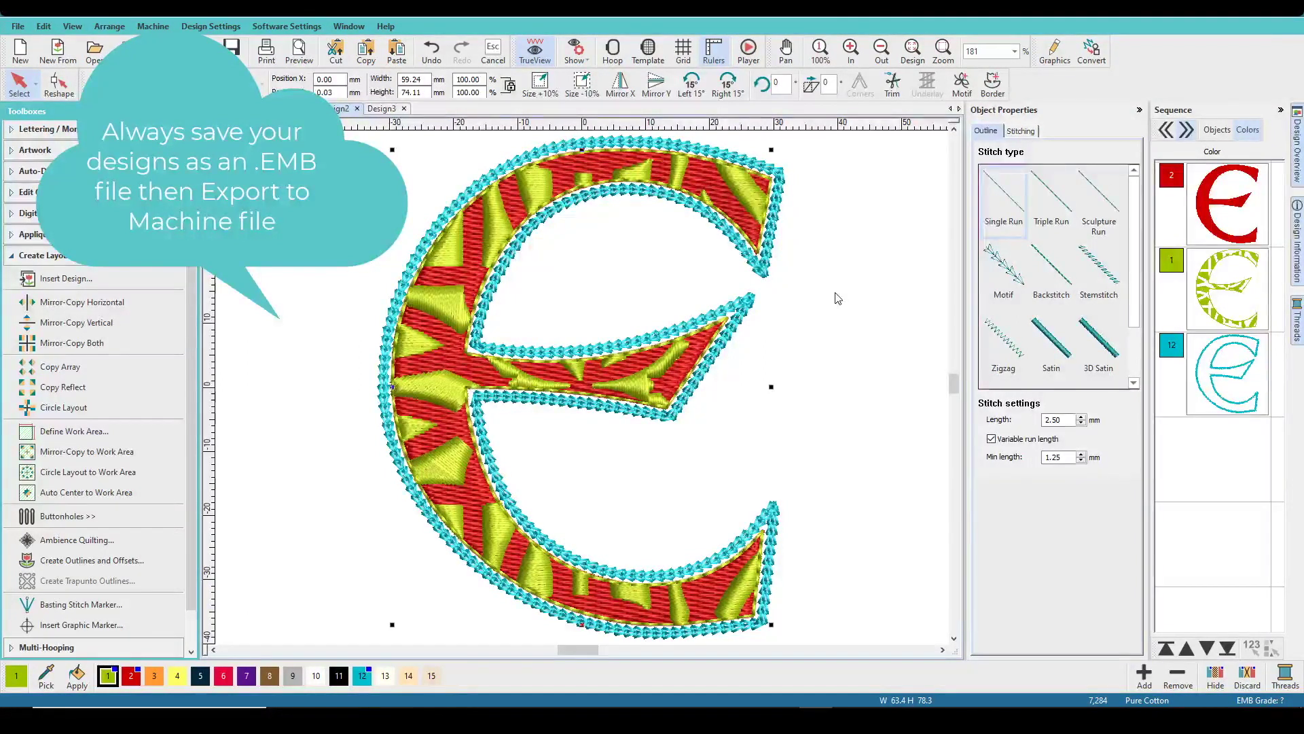
pyautogui.click(897, 549)
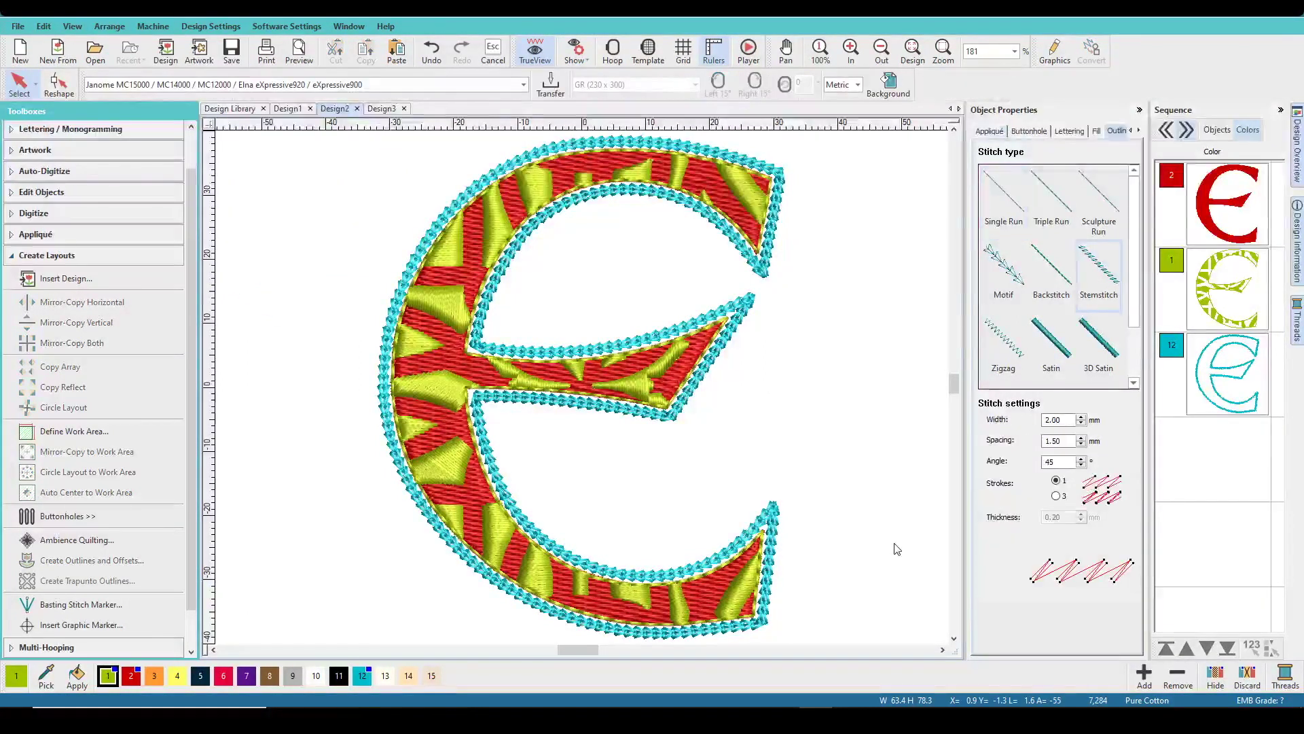